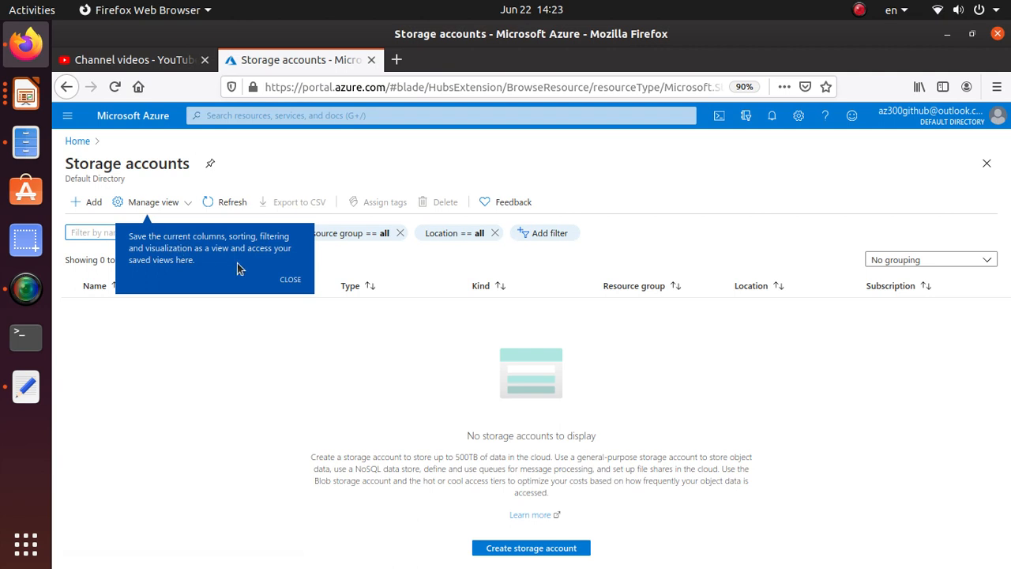
- Start a new storage account and create the resource group az300-labs for it
{"action": "left_click", "coordinate": [296, 281]}
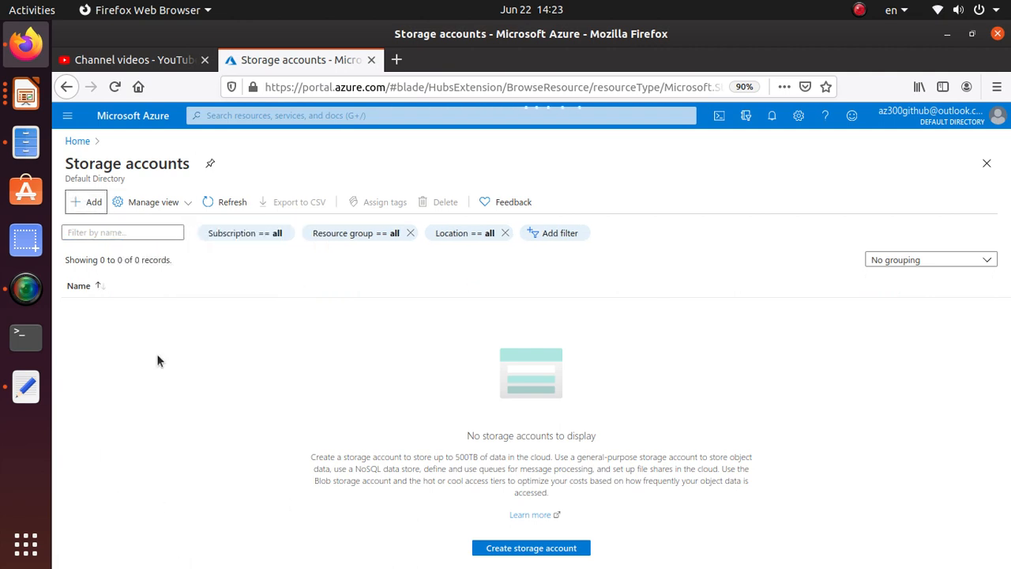
{"action": "left_click", "coordinate": [87, 204]}
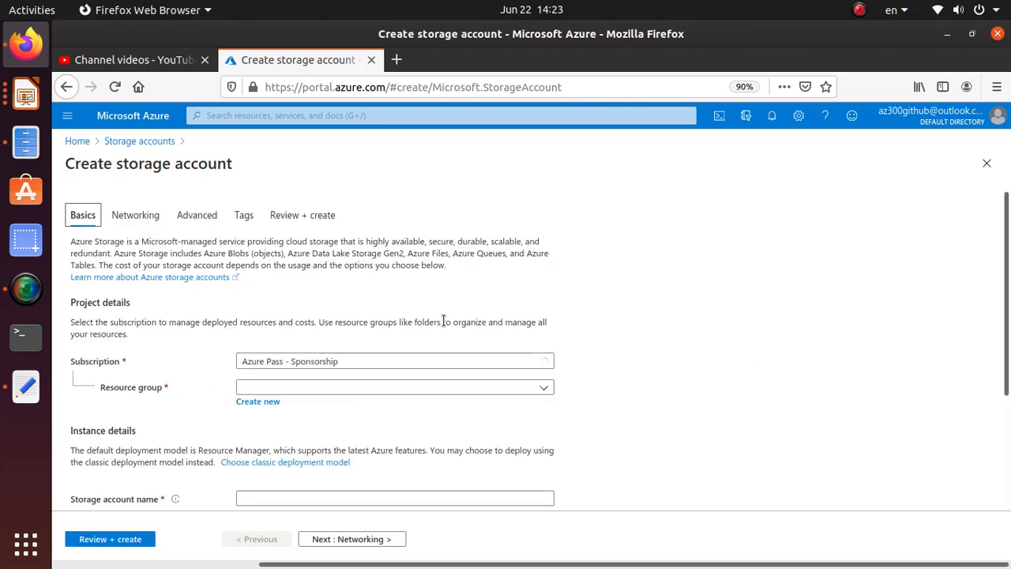
{"action": "left_click", "coordinate": [257, 387]}
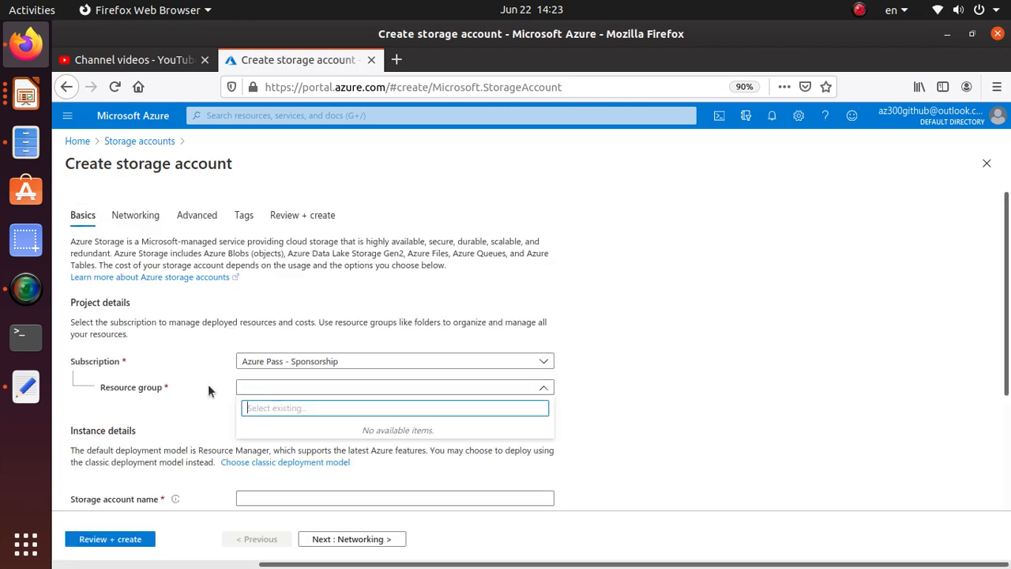
{"action": "left_click", "coordinate": [261, 401]}
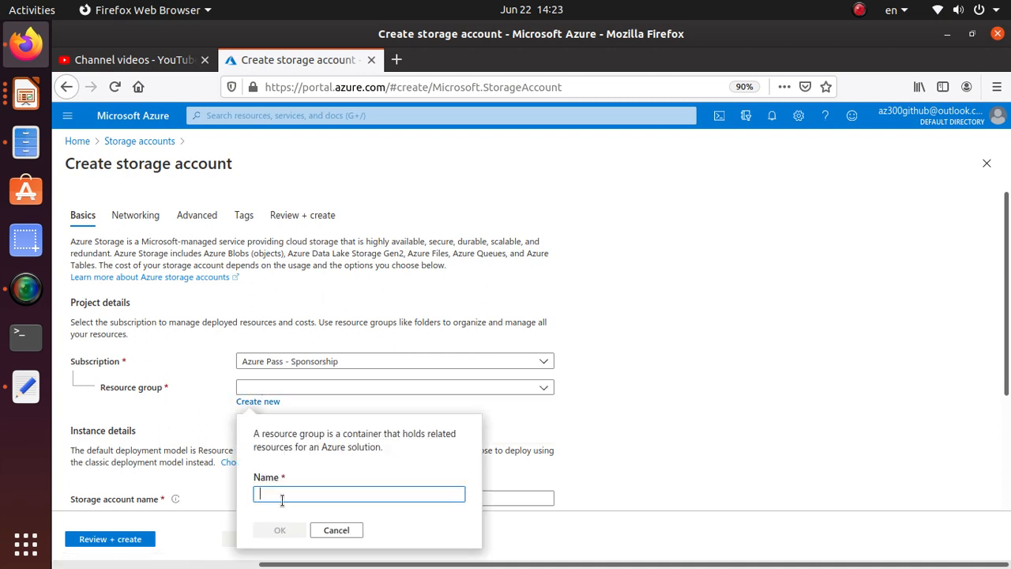
{"action": "type", "text": "az300-labs"}
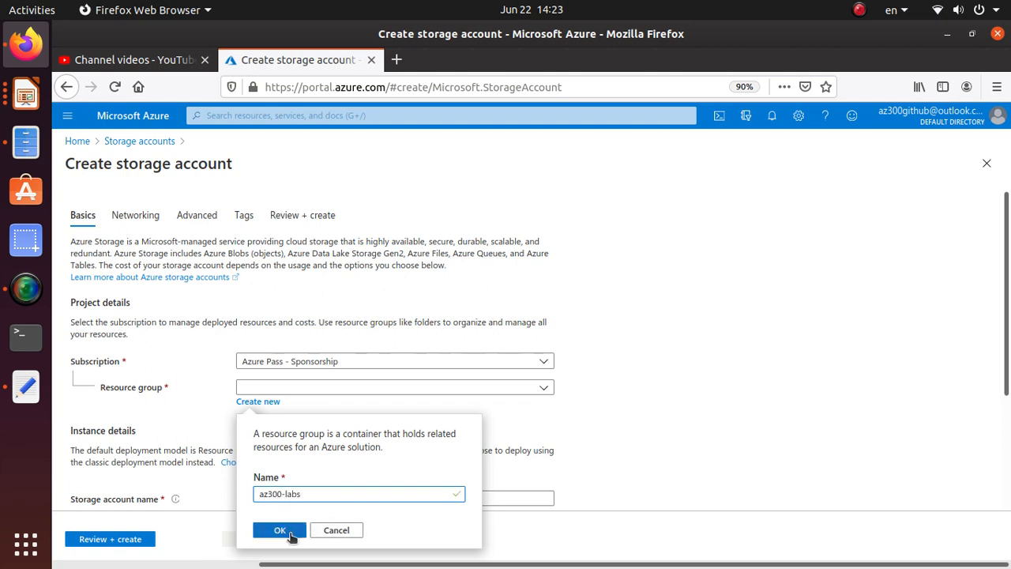
{"action": "left_click", "coordinate": [279, 531]}
- Name the storage account basustore and set its replication to Locally-redundant storage (LRS)
{"action": "left_click", "coordinate": [302, 500]}
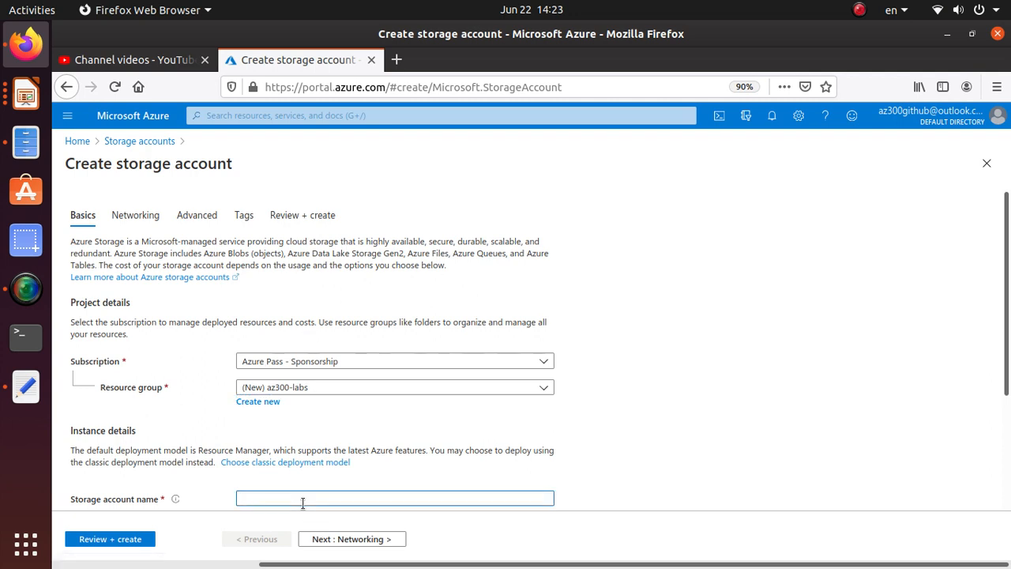
{"action": "type", "text": "basustore"}
{"action": "scroll", "coordinate": [306, 508], "scroll_direction": "down", "scroll_amount": 1}
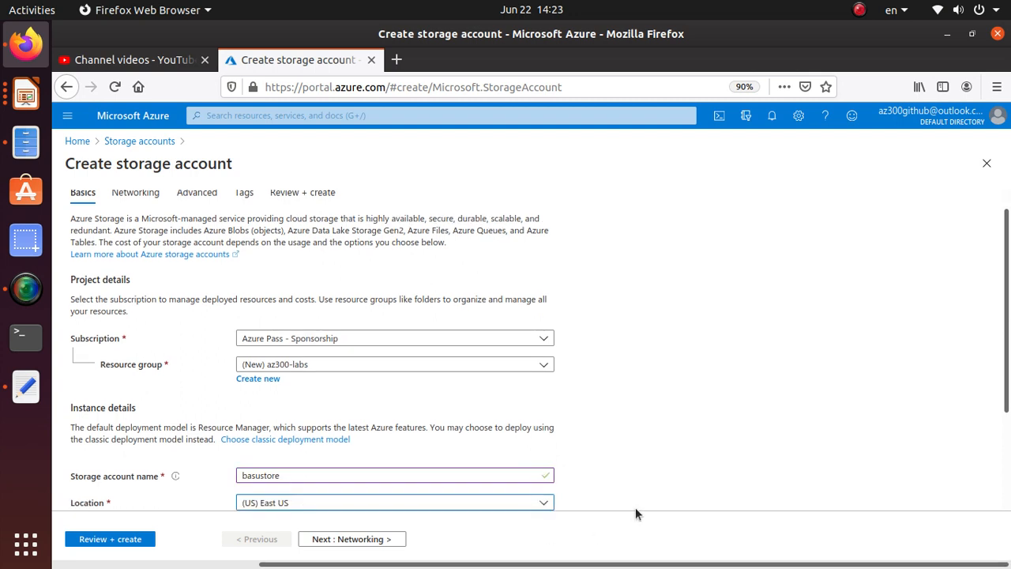
{"action": "scroll", "coordinate": [531, 475], "scroll_direction": "down", "scroll_amount": 3}
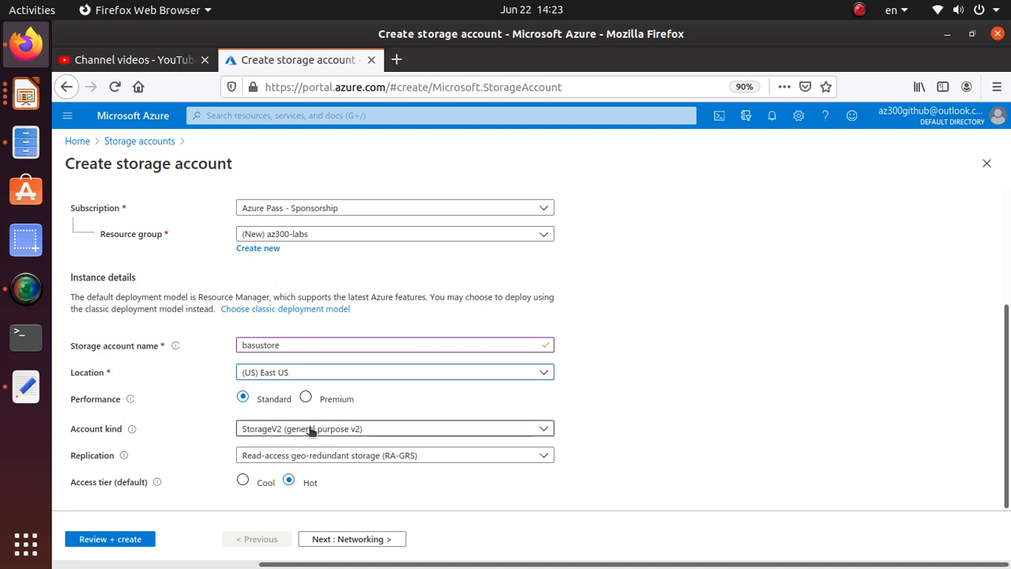
{"action": "left_click", "coordinate": [417, 459]}
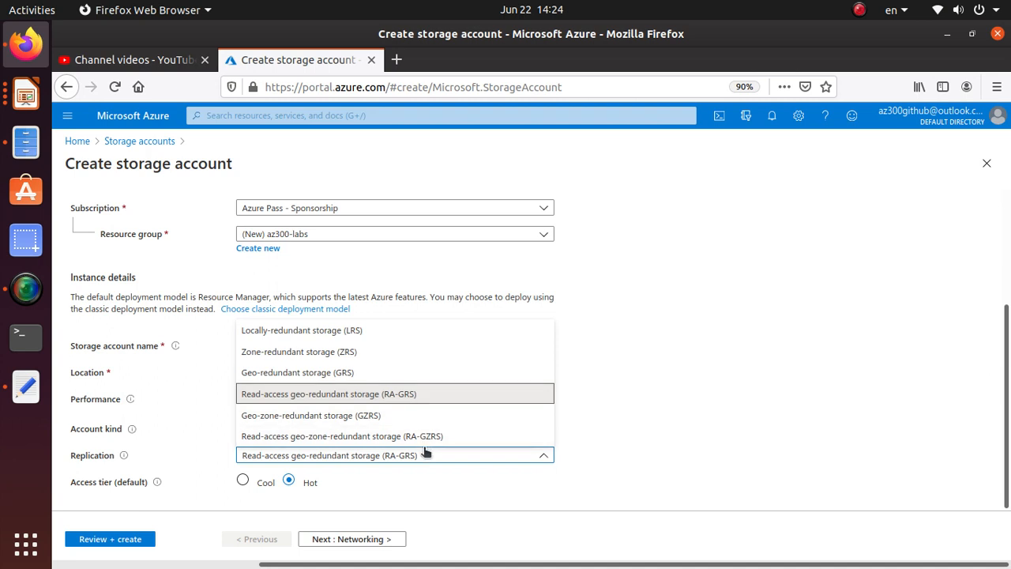
{"action": "scroll", "coordinate": [490, 465], "scroll_direction": "up", "scroll_amount": 1}
{"action": "scroll", "coordinate": [490, 468], "scroll_direction": "down", "scroll_amount": 1}
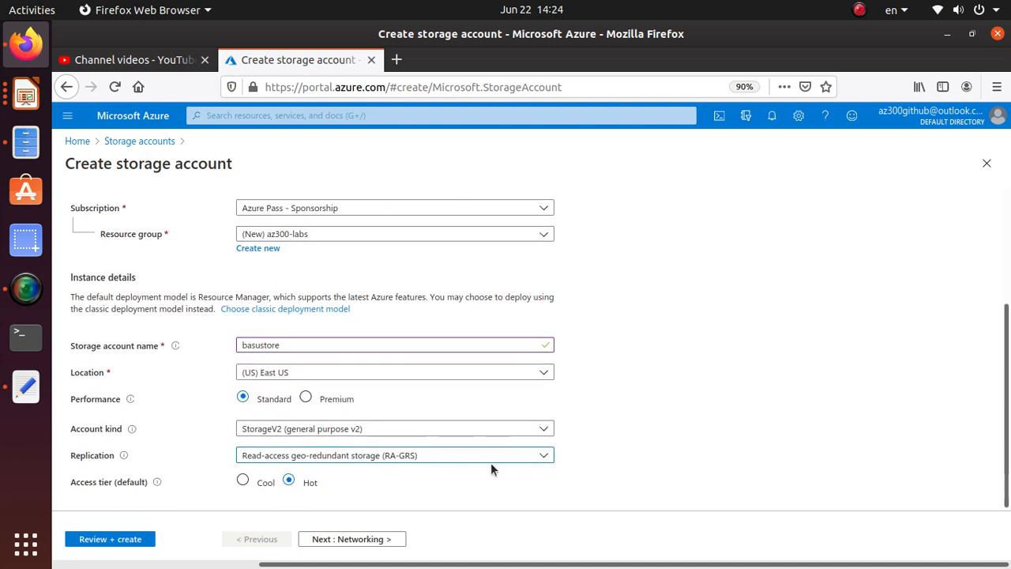
{"action": "left_click", "coordinate": [352, 460]}
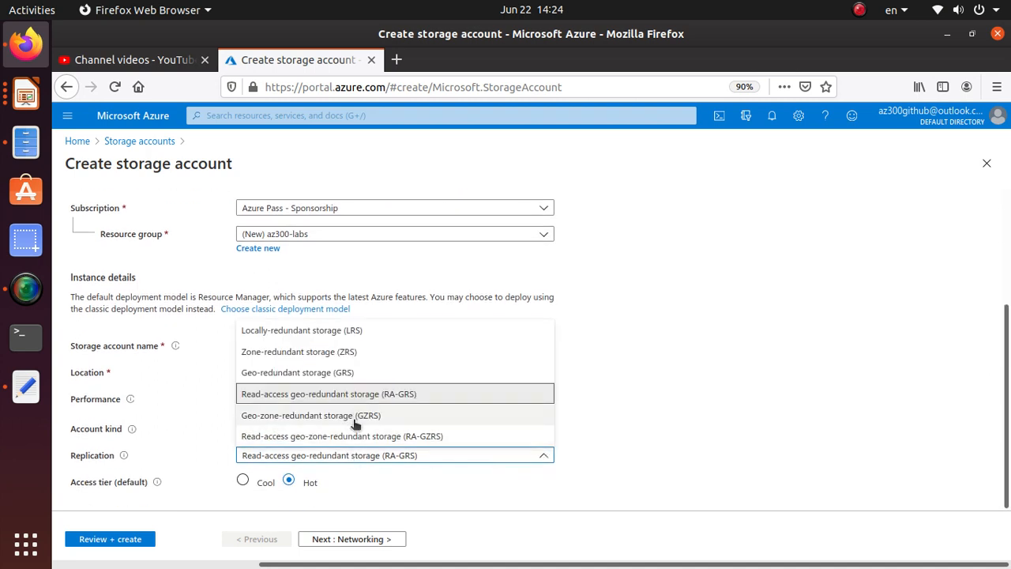
{"action": "left_click", "coordinate": [350, 332]}
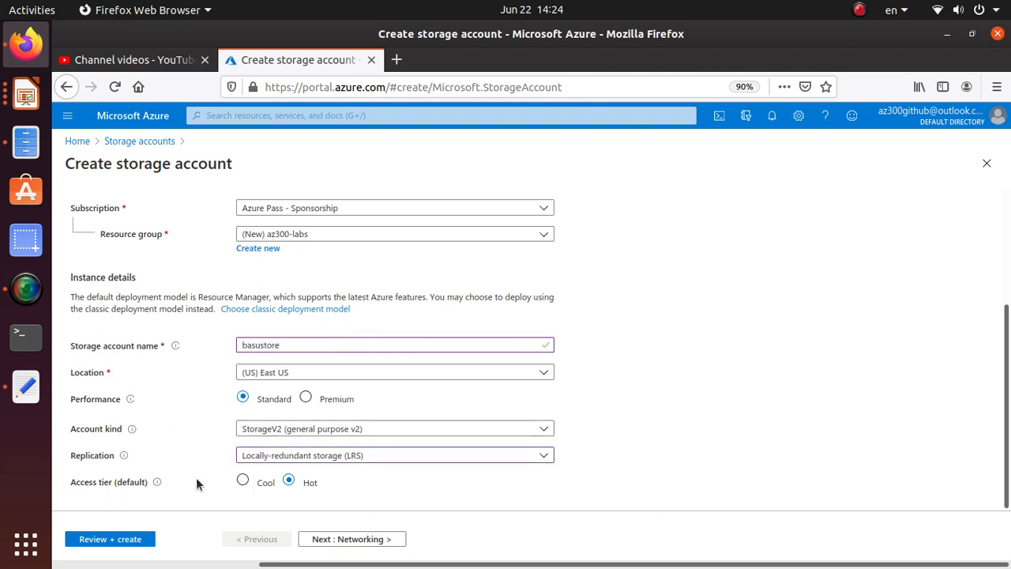
- Validate the storage account settings and create the account
{"action": "left_click", "coordinate": [114, 539]}
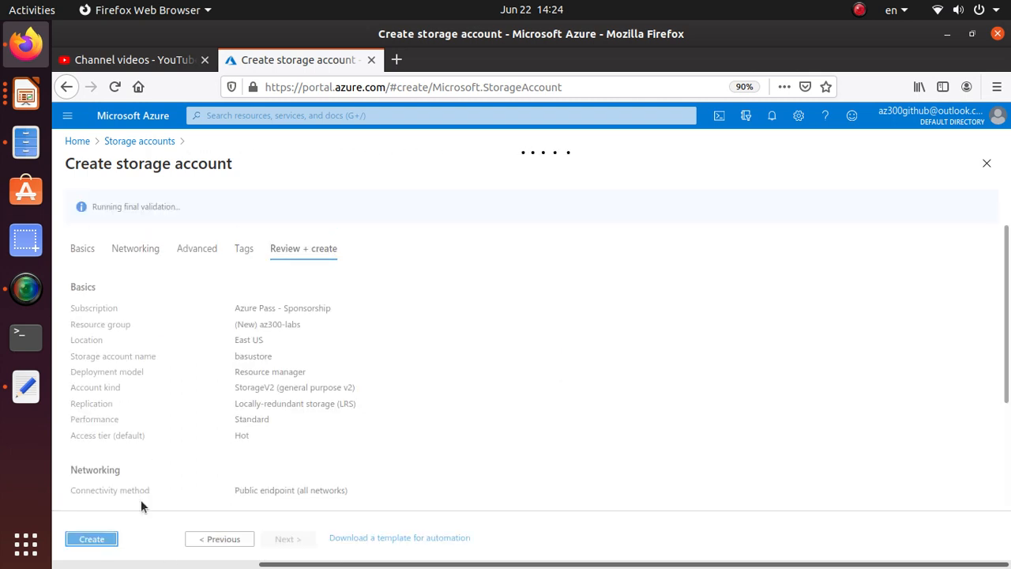
{"action": "left_click", "coordinate": [106, 540]}
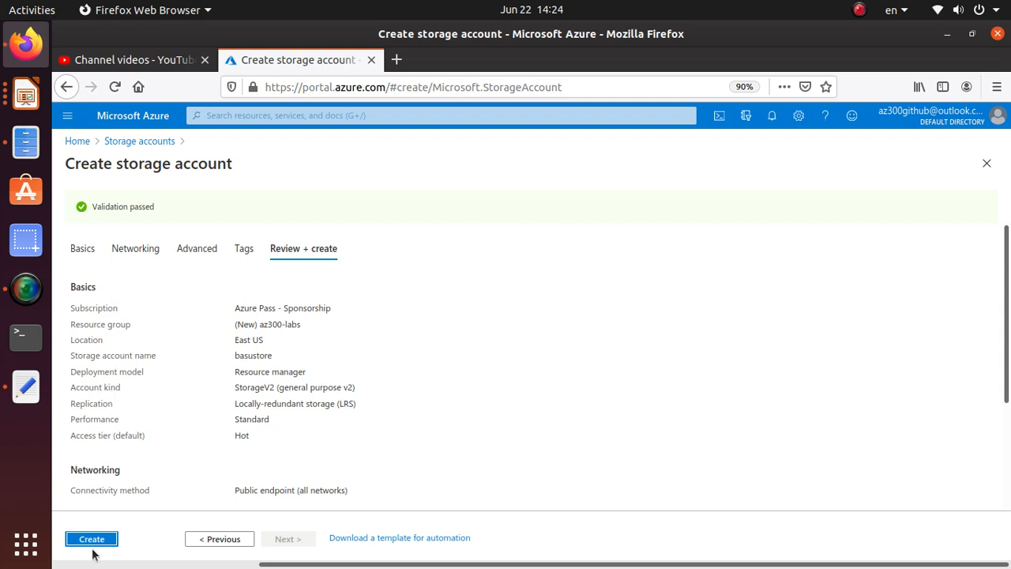
{"action": "left_click", "coordinate": [99, 541]}
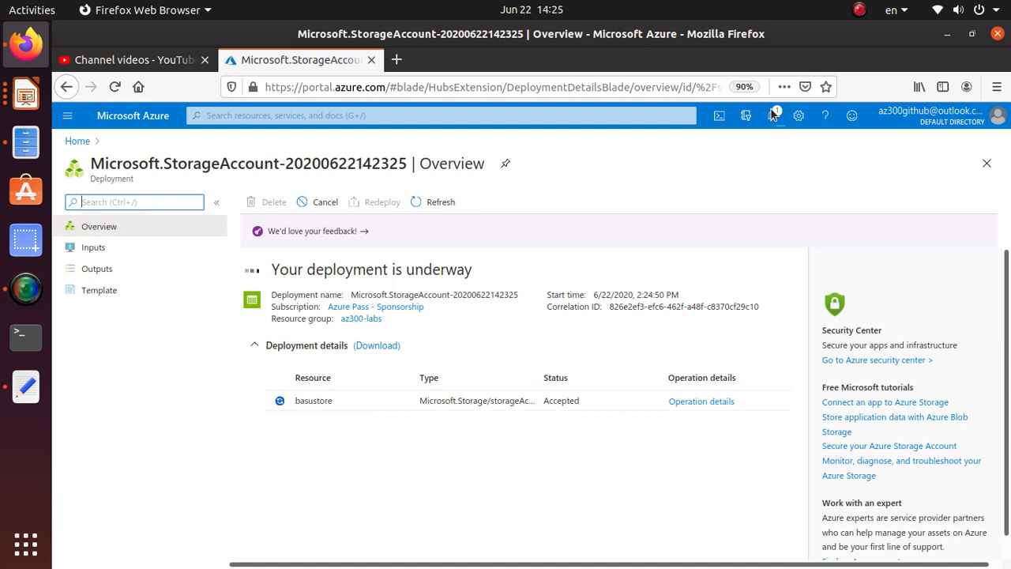
{"action": "scroll", "coordinate": [261, 566], "scroll_direction": "down", "scroll_amount": 1}
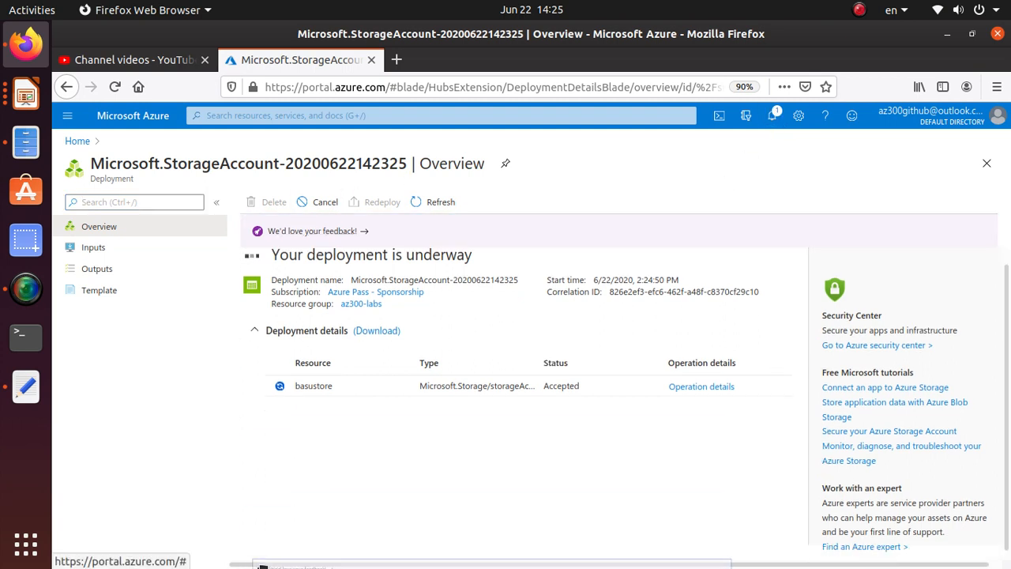
{"action": "left_click_drag", "start_coordinate": [260, 566], "coordinate": [441, 505]}
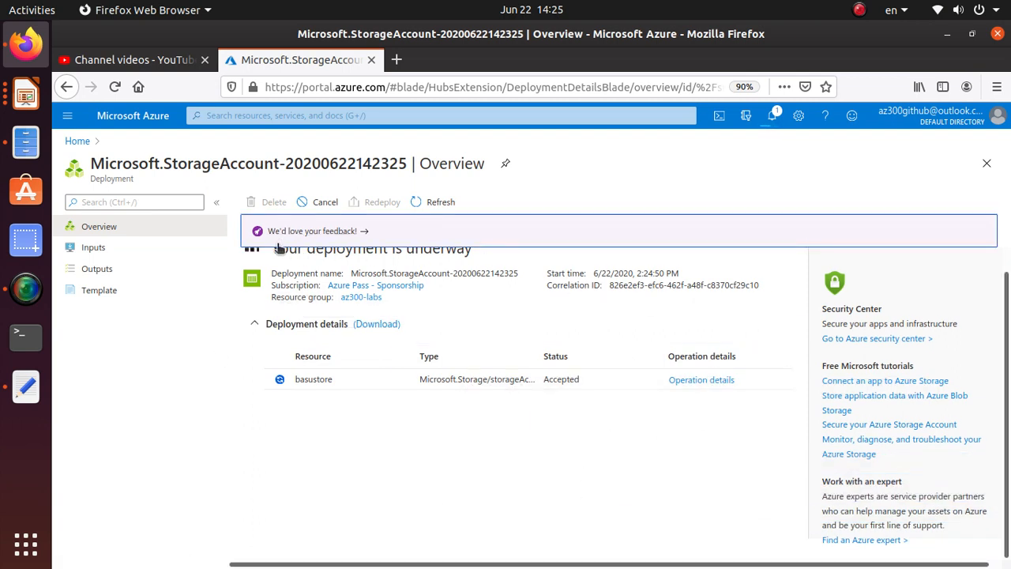
{"action": "scroll", "coordinate": [332, 368], "scroll_direction": "up", "scroll_amount": 1}
{"action": "left_click_drag", "start_coordinate": [274, 271], "coordinate": [494, 276]}
{"action": "left_click", "coordinate": [261, 270]}
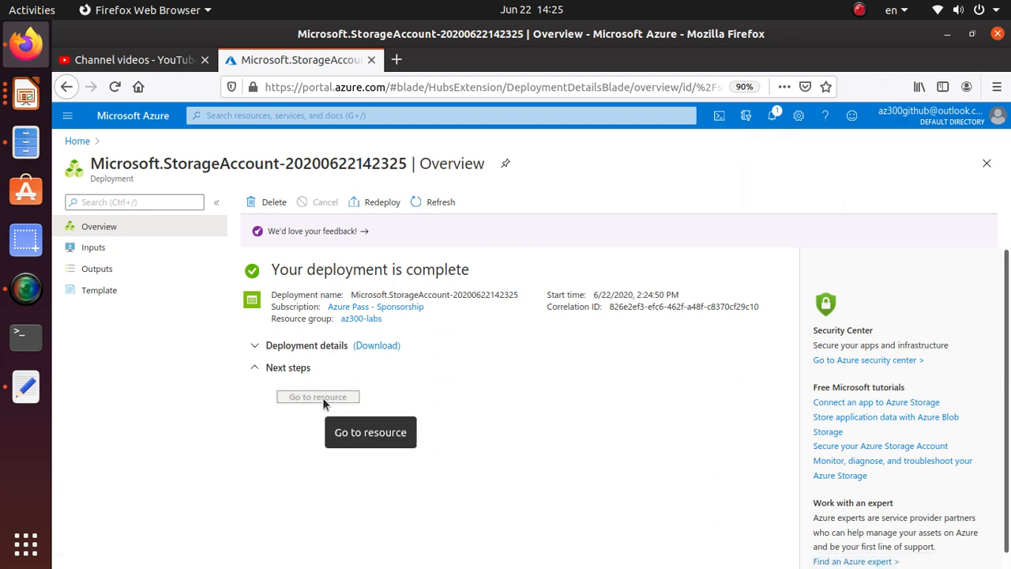
- Open the newly deployed storage account from the deployment notification
{"action": "left_click", "coordinate": [775, 118]}
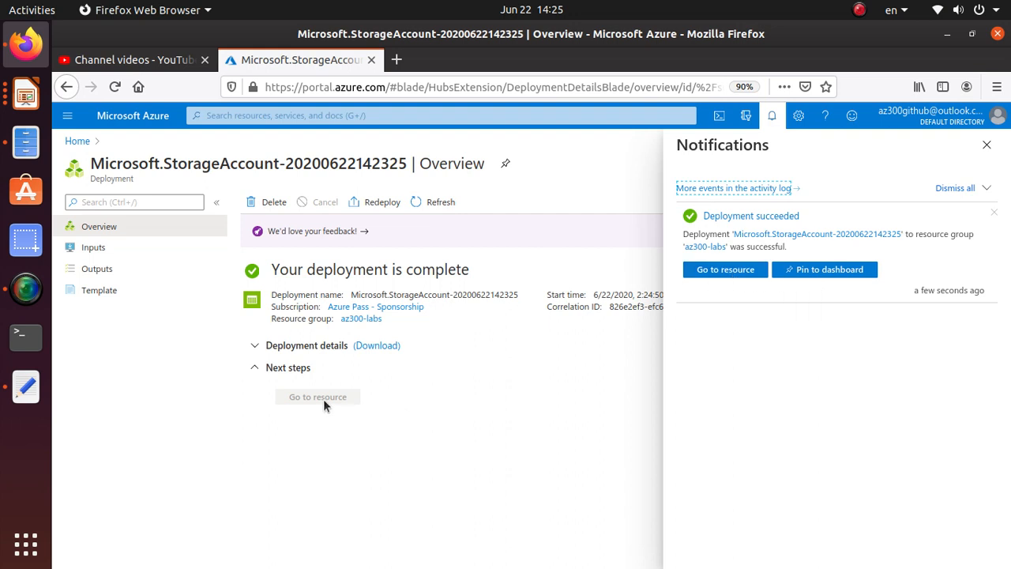
{"action": "left_click", "coordinate": [715, 272]}
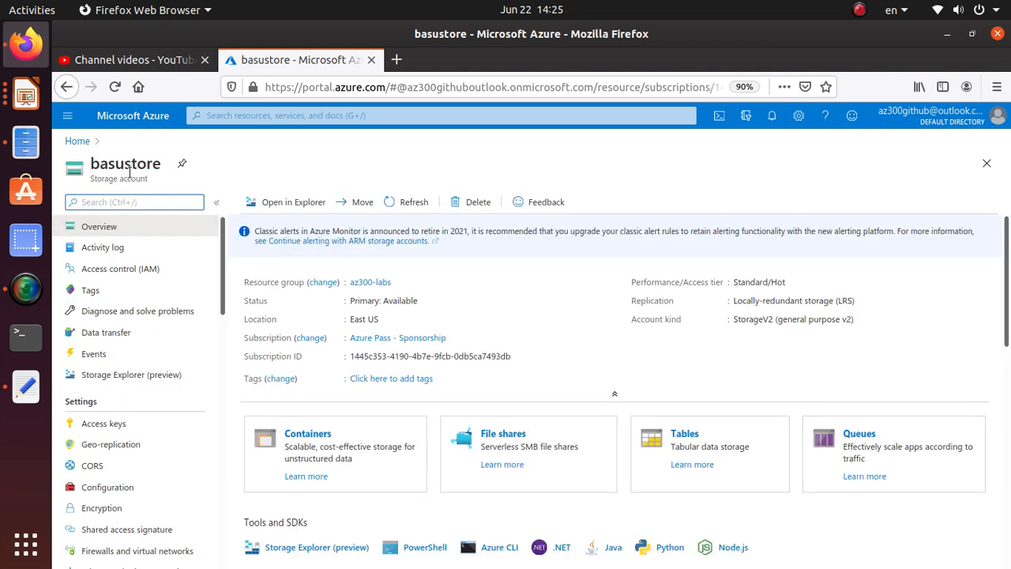
{"action": "double_click", "coordinate": [132, 165]}
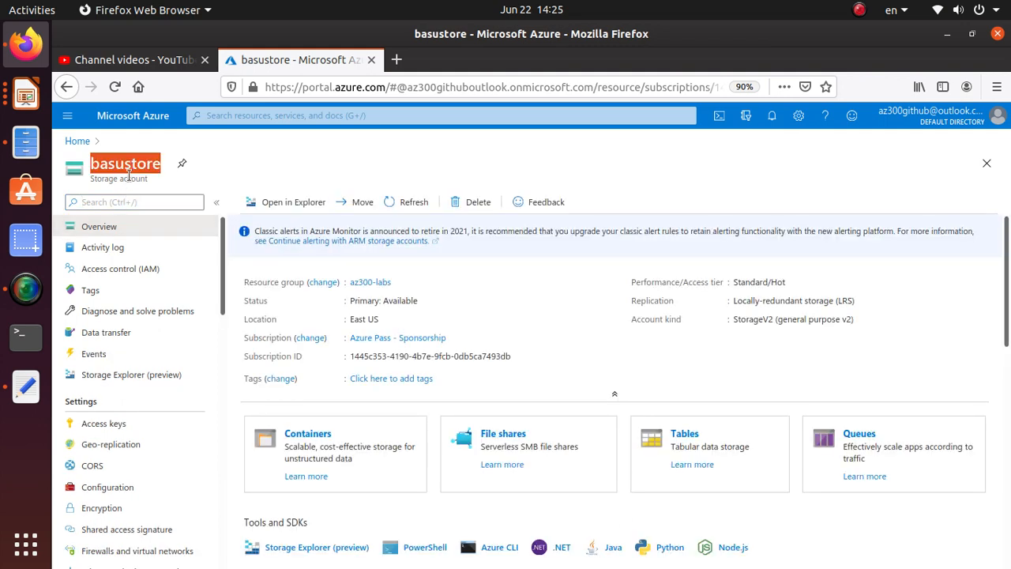
{"action": "double_click", "coordinate": [126, 180]}
{"action": "left_click", "coordinate": [126, 180]}
{"action": "triple_click", "coordinate": [126, 181]}
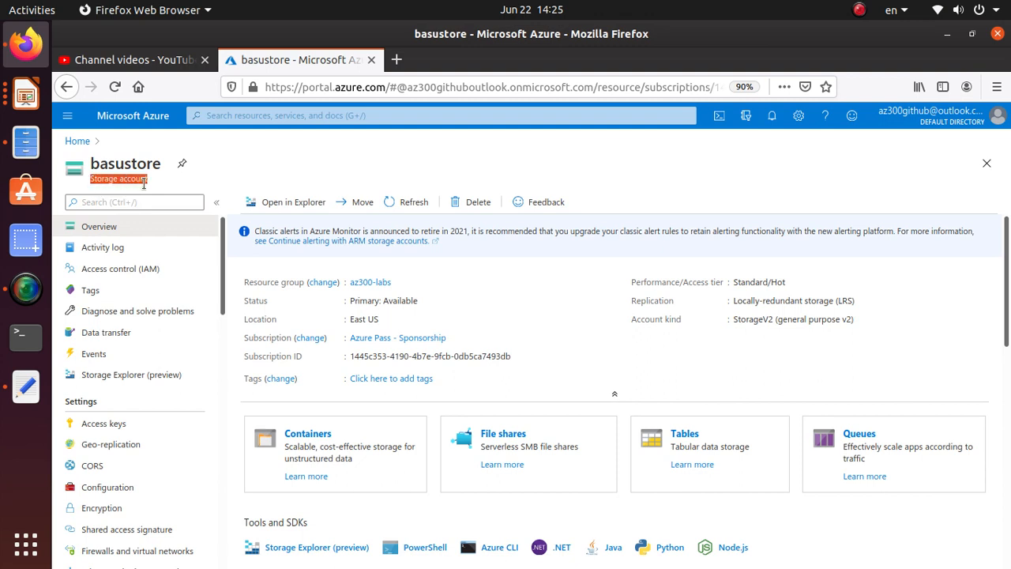
{"action": "left_click", "coordinate": [91, 180]}
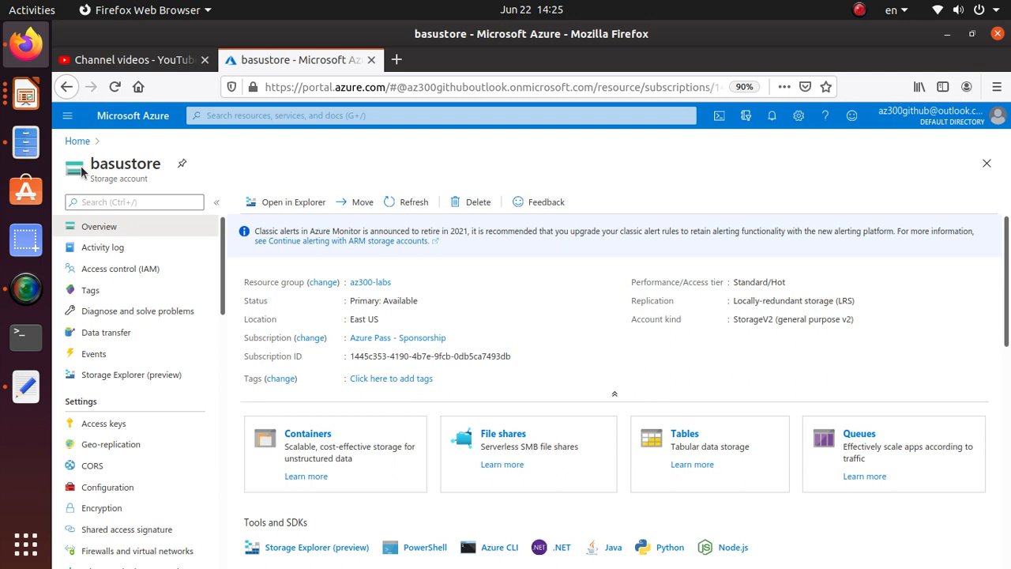
- Create a file share named mediastore with a quota of 2 GiB in the storage account
{"action": "left_click", "coordinate": [521, 437]}
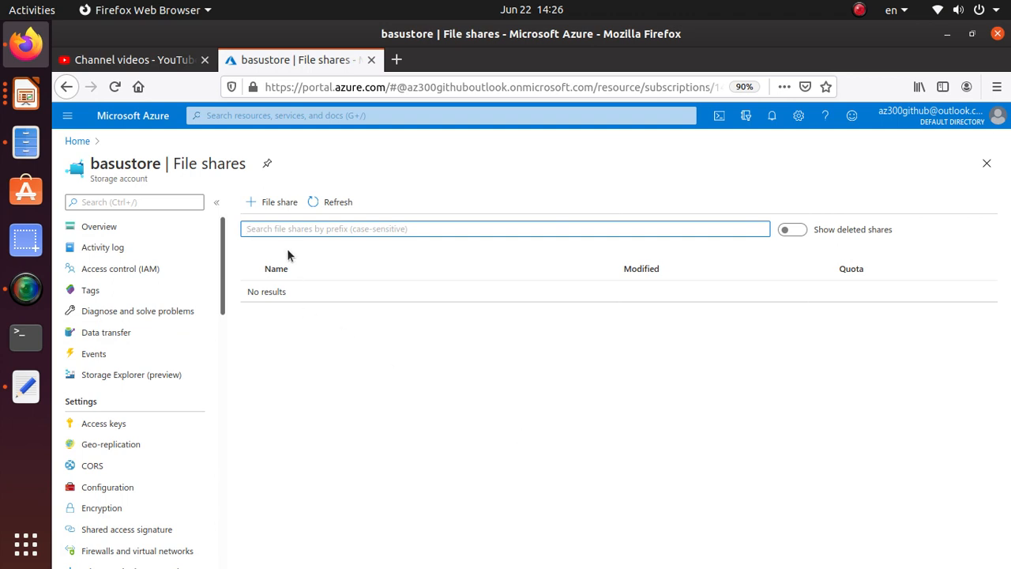
{"action": "left_click", "coordinate": [286, 207]}
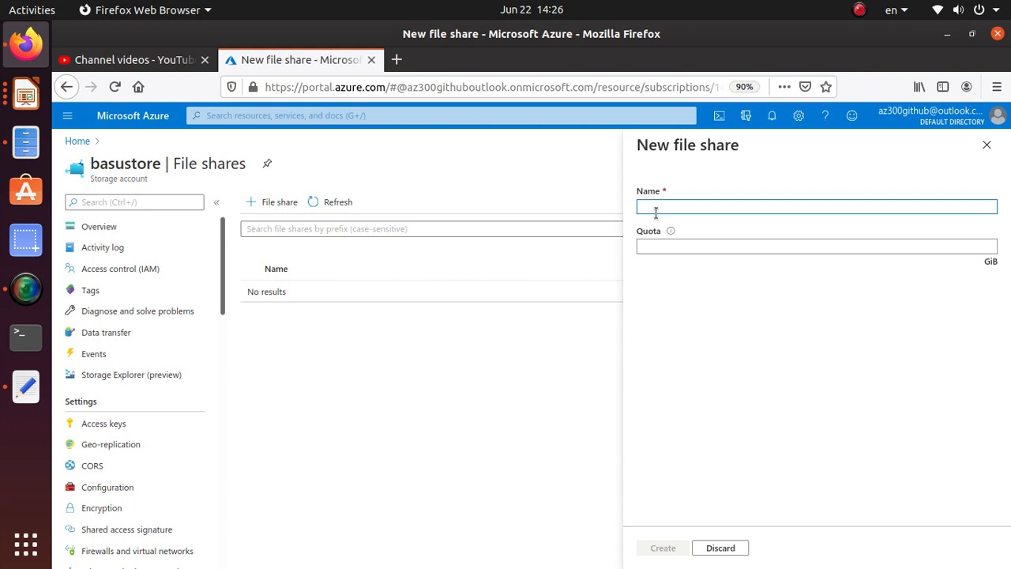
{"action": "type", "text": "mediaS"}
{"action": "type", "text": "tire"}
{"action": "key", "text": "BackSpace"}
{"action": "key", "text": "BackSpace"}
{"action": "type", "text": "o"}
{"action": "left_click", "coordinate": [686, 239]}
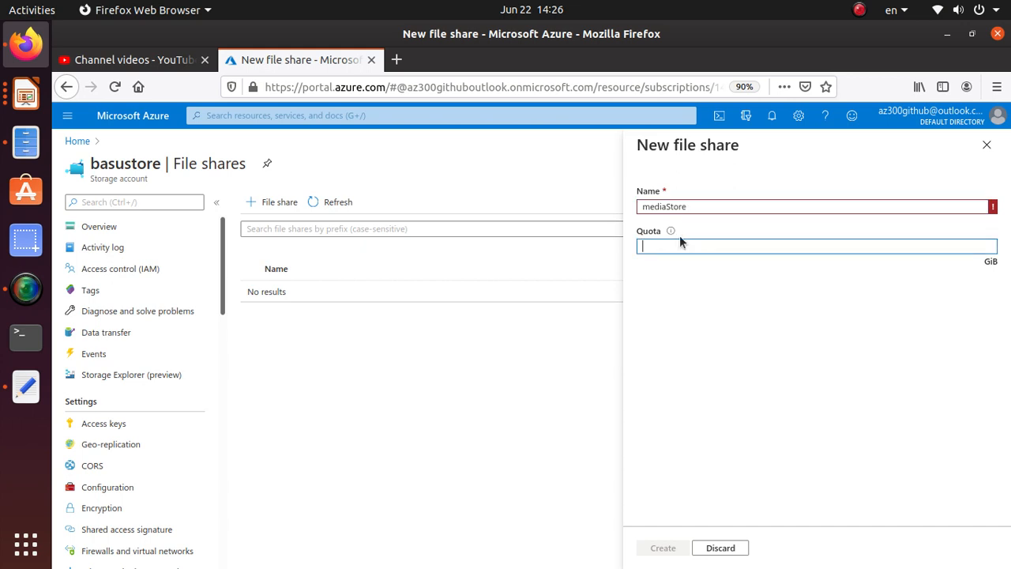
{"action": "left_click", "coordinate": [737, 210]}
{"action": "left_click", "coordinate": [671, 207]}
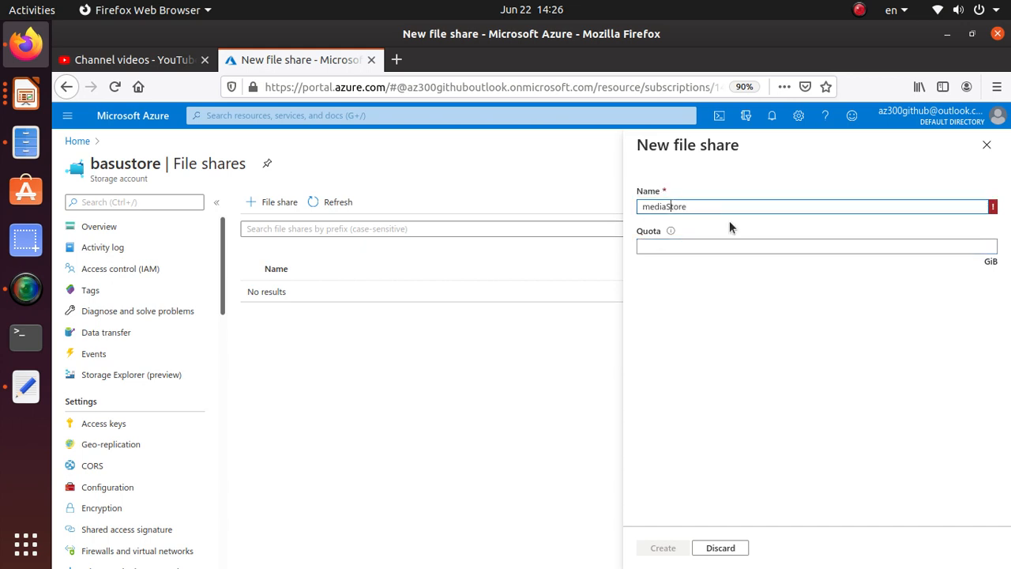
{"action": "key", "text": "BackSpace"}
{"action": "type", "text": "s"}
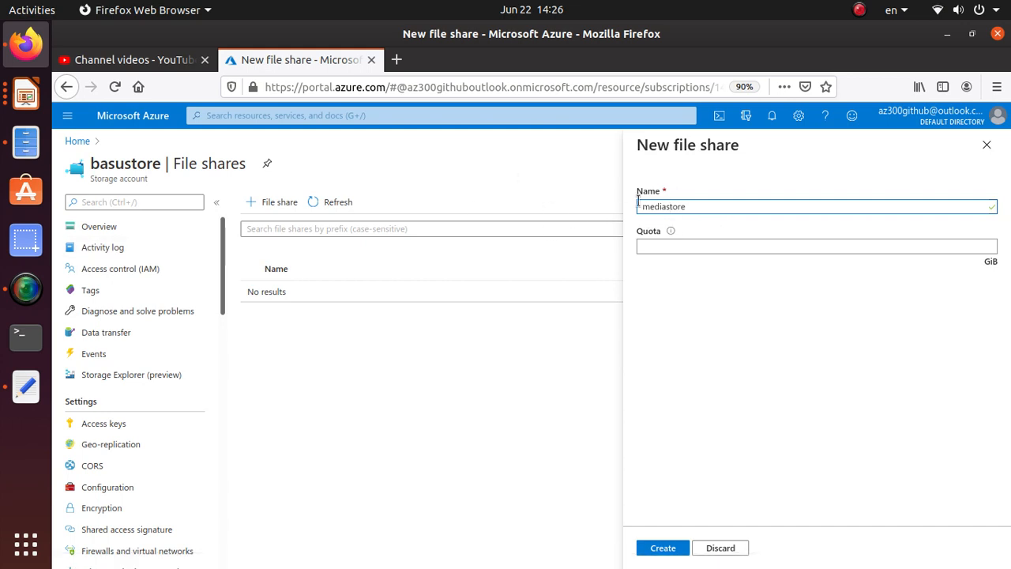
{"action": "left_click", "coordinate": [667, 251]}
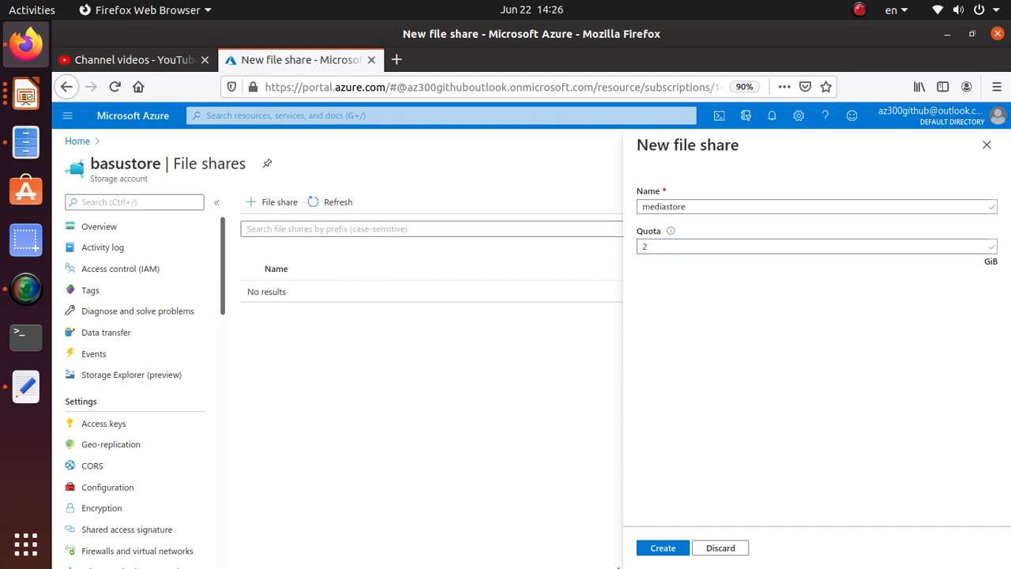
{"action": "left_click", "coordinate": [668, 553]}
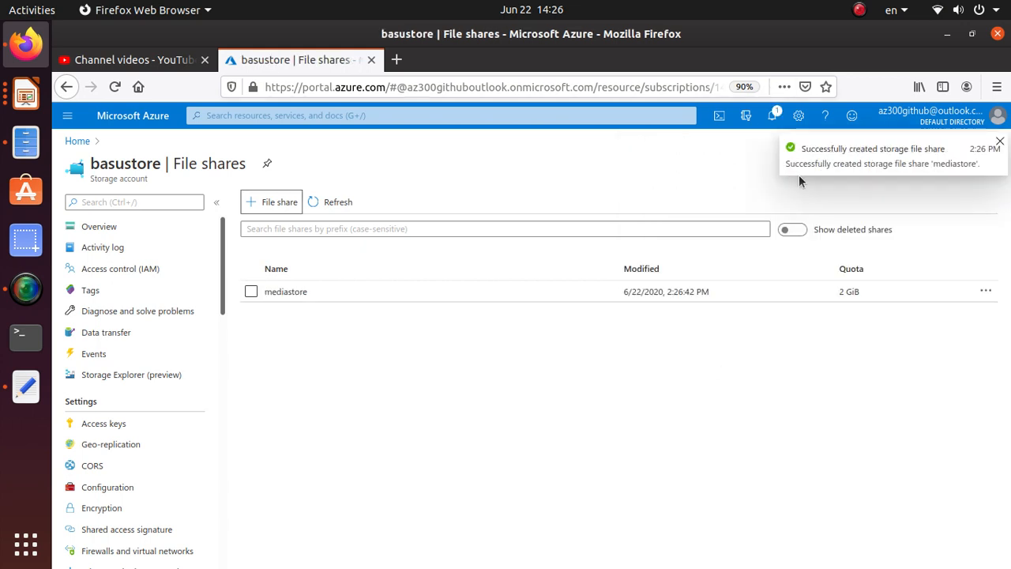
- Look at the mediastore file share and its file upload form, and return to the file shares list
{"action": "left_click", "coordinate": [284, 294]}
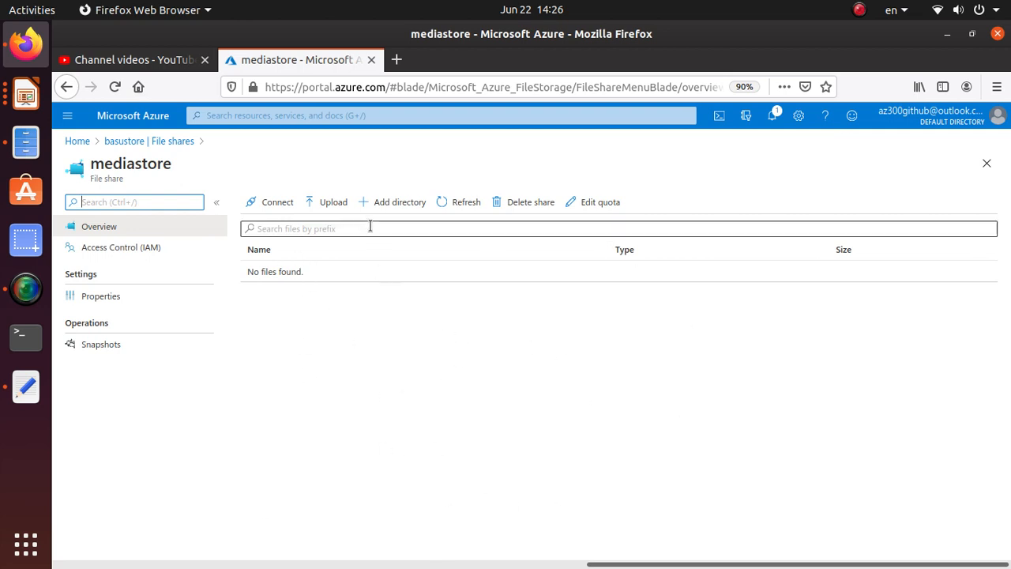
{"action": "left_click", "coordinate": [331, 215]}
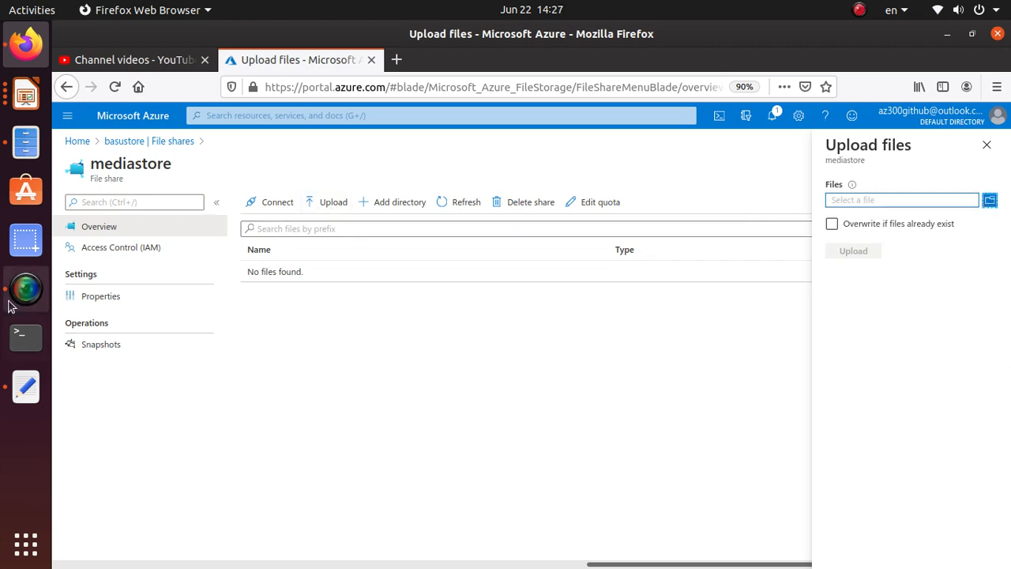
{"action": "left_click", "coordinate": [144, 142]}
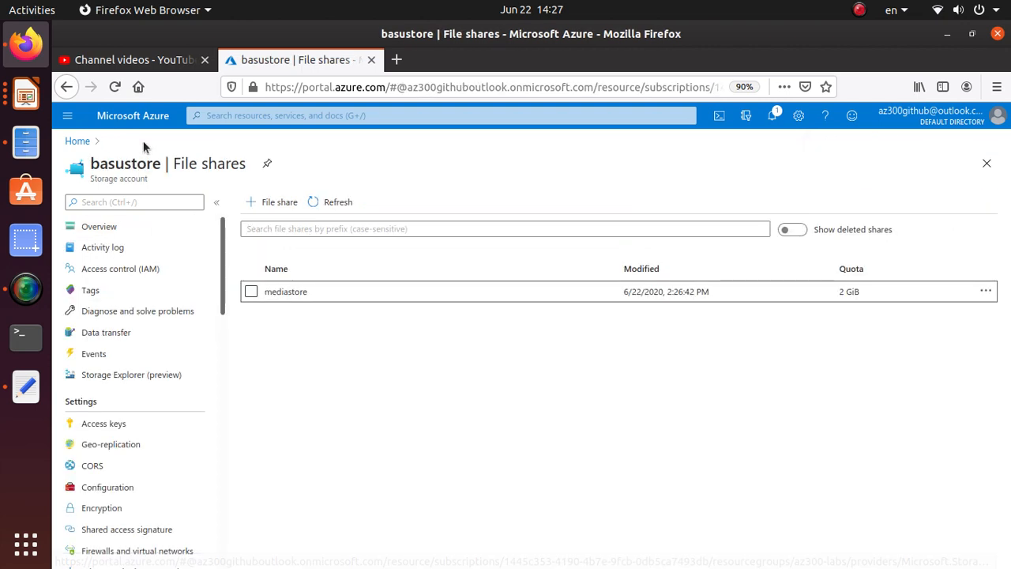
- Open the storage account's configuration settings and look over the account options
{"action": "scroll", "coordinate": [158, 368], "scroll_direction": "down", "scroll_amount": 4}
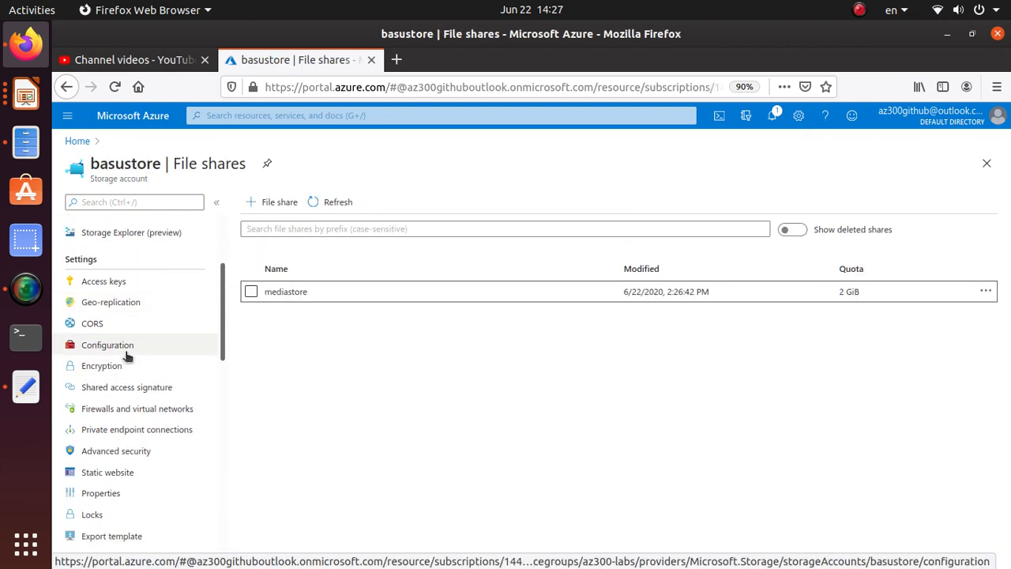
{"action": "left_click", "coordinate": [129, 351]}
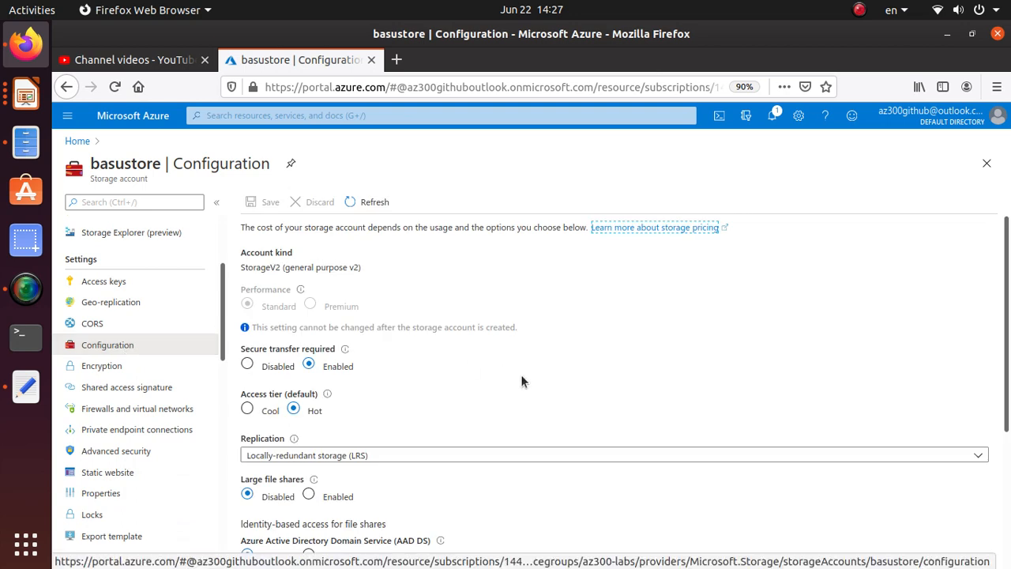
{"action": "scroll", "coordinate": [528, 381], "scroll_direction": "down", "scroll_amount": 1}
{"action": "scroll", "coordinate": [529, 381], "scroll_direction": "up", "scroll_amount": 1}
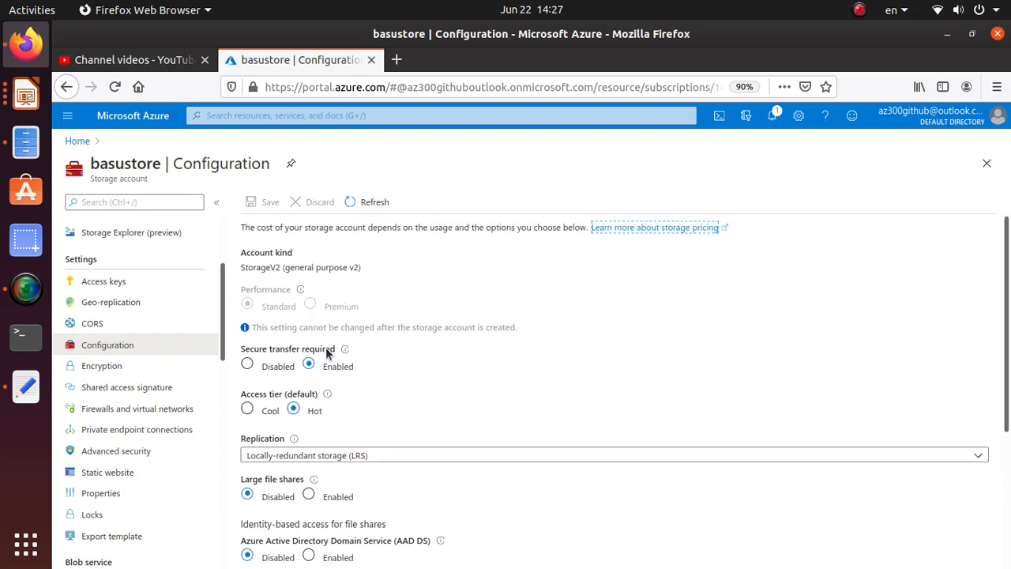
- Switch the secure transfer requirement to Disabled and back to Enabled
{"action": "left_click_drag", "start_coordinate": [360, 368], "coordinate": [324, 371]}
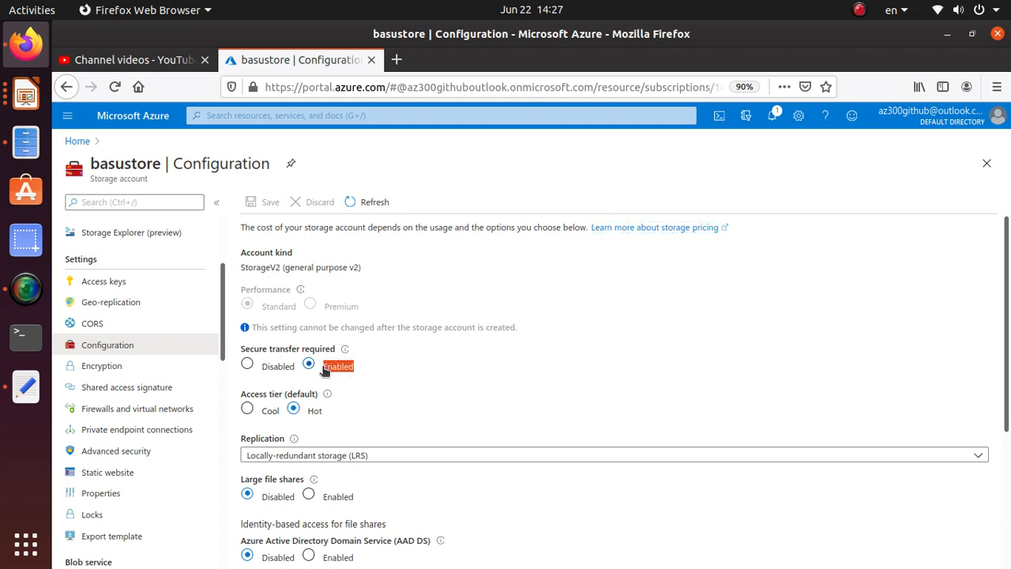
{"action": "left_click", "coordinate": [247, 366]}
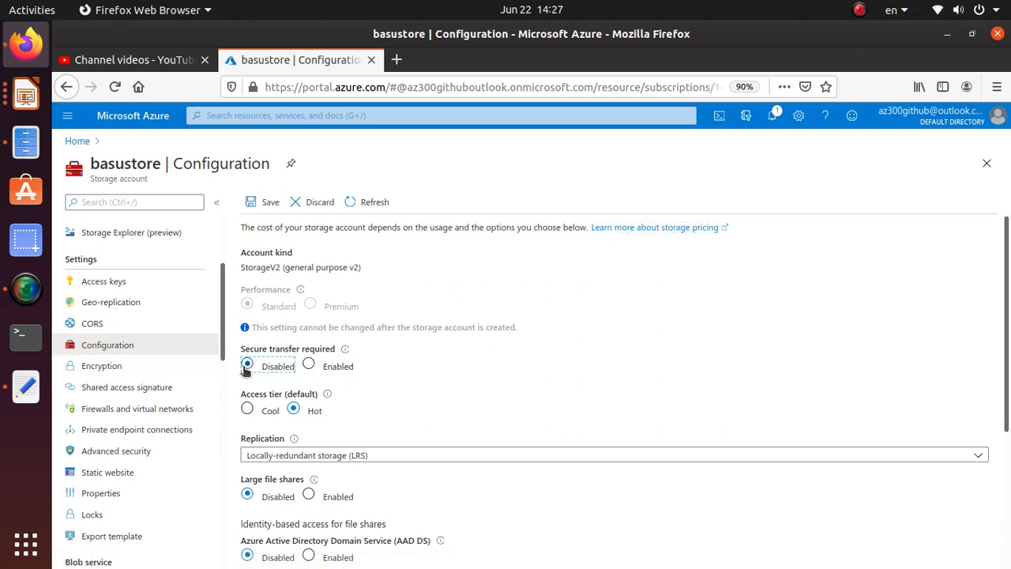
{"action": "left_click", "coordinate": [308, 366]}
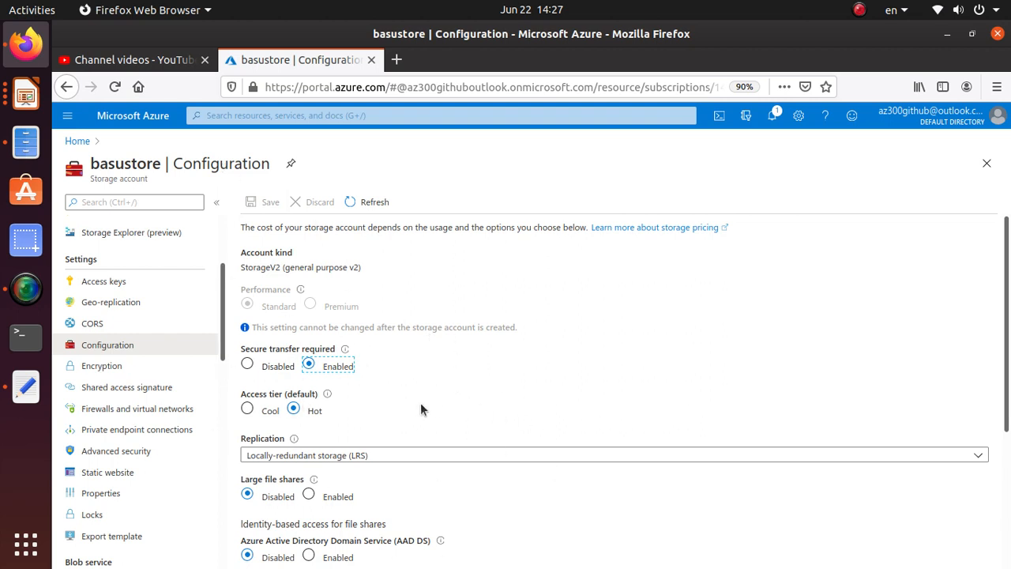
- Read the explanation of the secure transfer requirement, including the part about connecting using HTTPS
{"action": "mouse_move", "coordinate": [345, 352]}
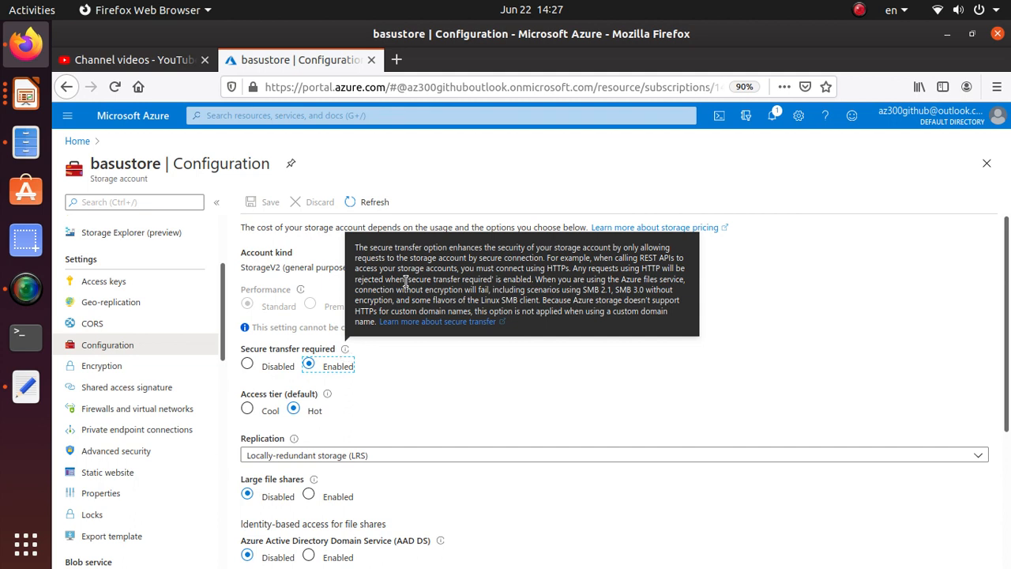
{"action": "left_click_drag", "start_coordinate": [460, 269], "coordinate": [574, 271]}
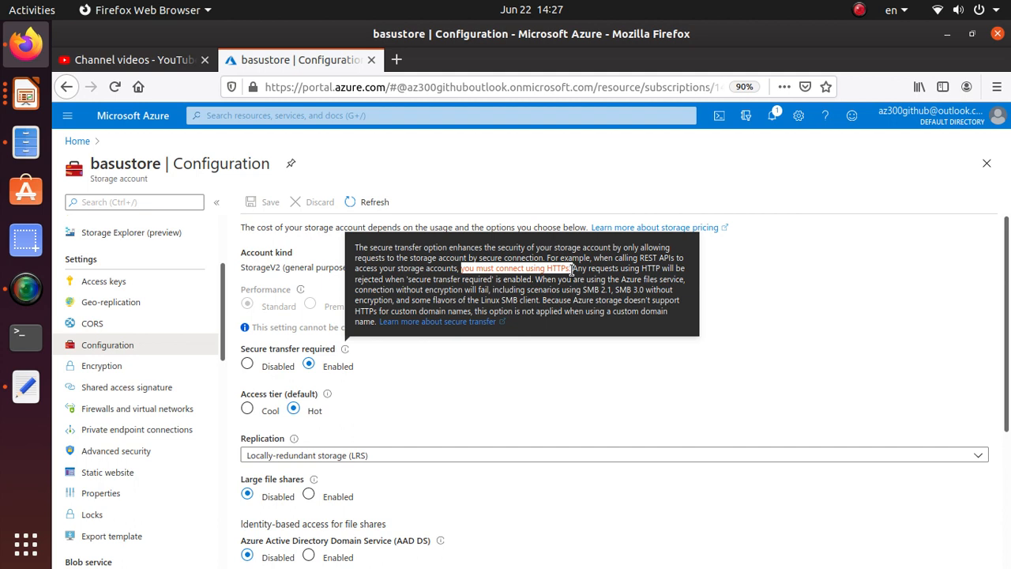
{"action": "left_click", "coordinate": [539, 310]}
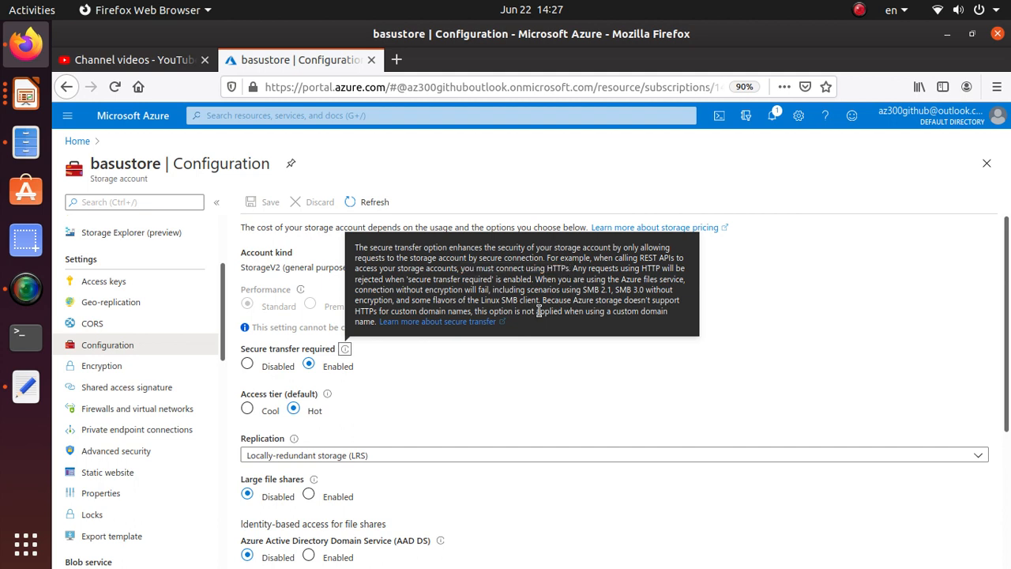
{"action": "left_click", "coordinate": [437, 428]}
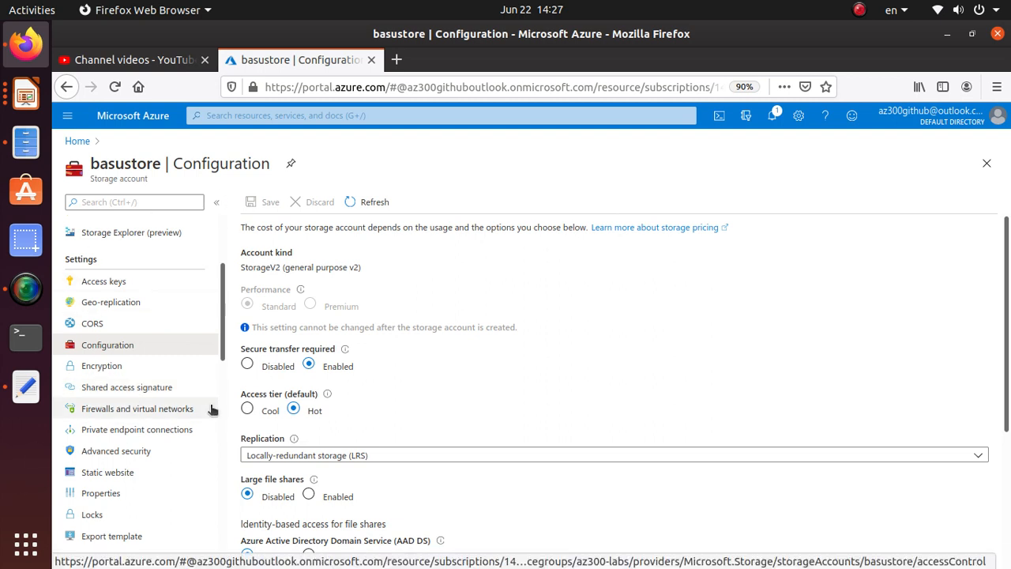
- Look through the storage account's available settings, blob, file, table and queue services, and monitoring sections
{"action": "scroll", "coordinate": [136, 421], "scroll_direction": "up", "scroll_amount": 4}
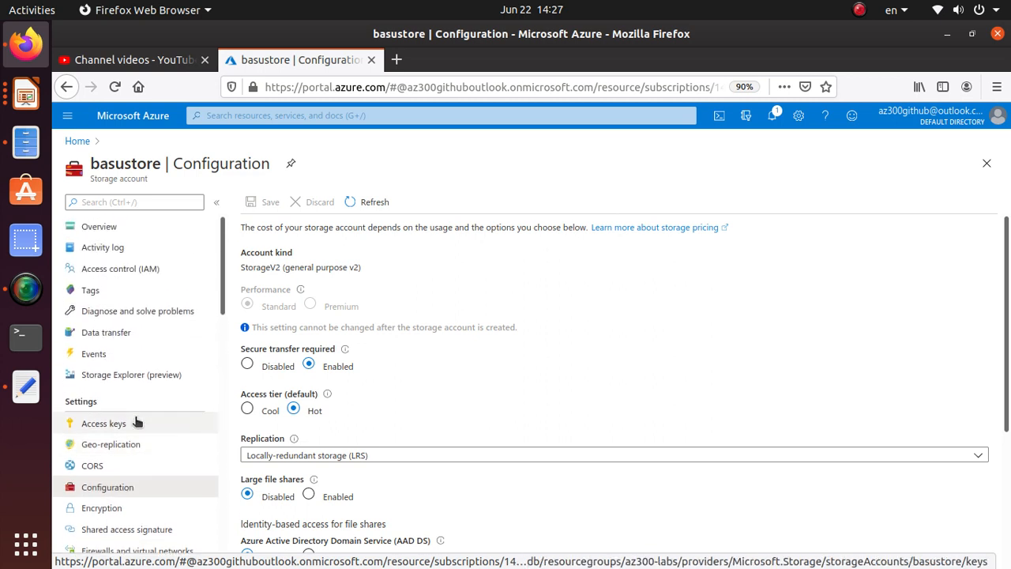
{"action": "scroll", "coordinate": [135, 423], "scroll_direction": "down", "scroll_amount": 4}
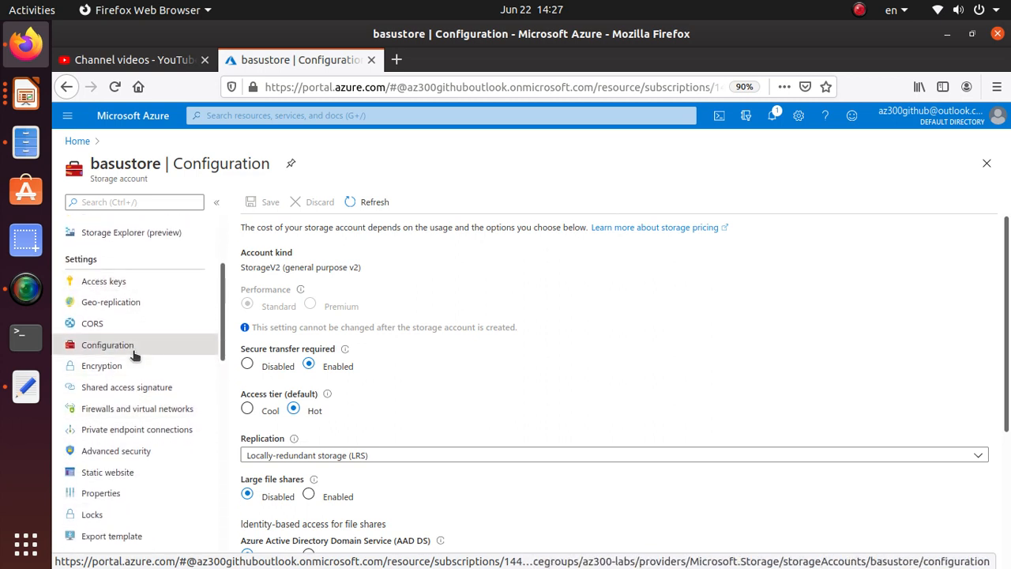
{"action": "scroll", "coordinate": [537, 397], "scroll_direction": "down", "scroll_amount": 5}
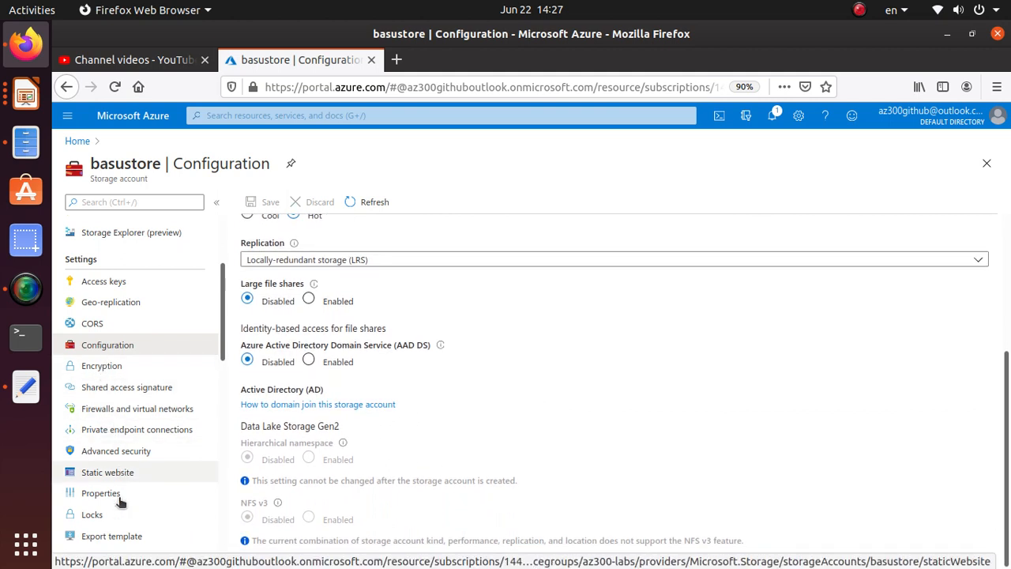
{"action": "scroll", "coordinate": [200, 463], "scroll_direction": "down", "scroll_amount": 6}
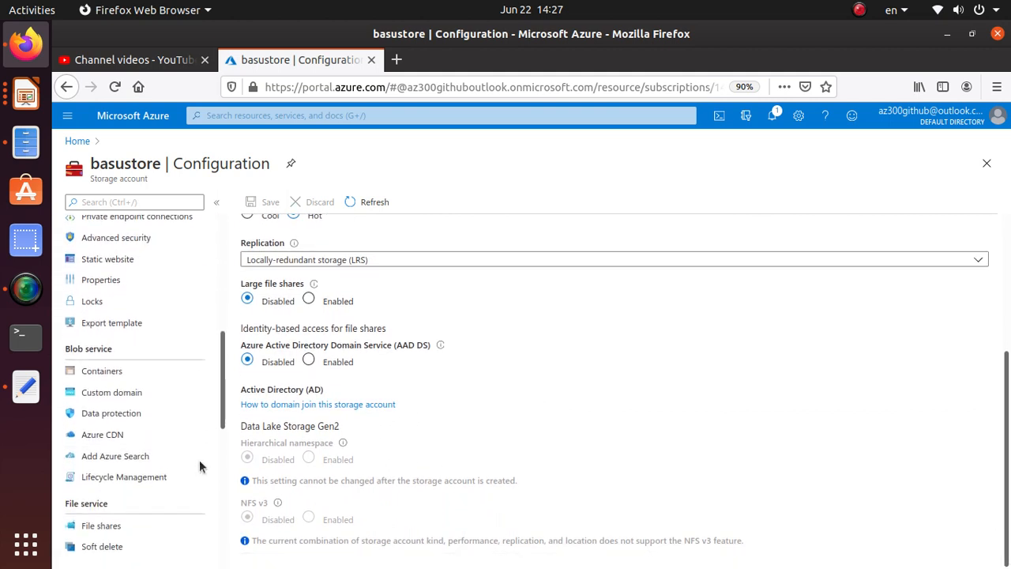
{"action": "scroll", "coordinate": [199, 459], "scroll_direction": "down", "scroll_amount": 1}
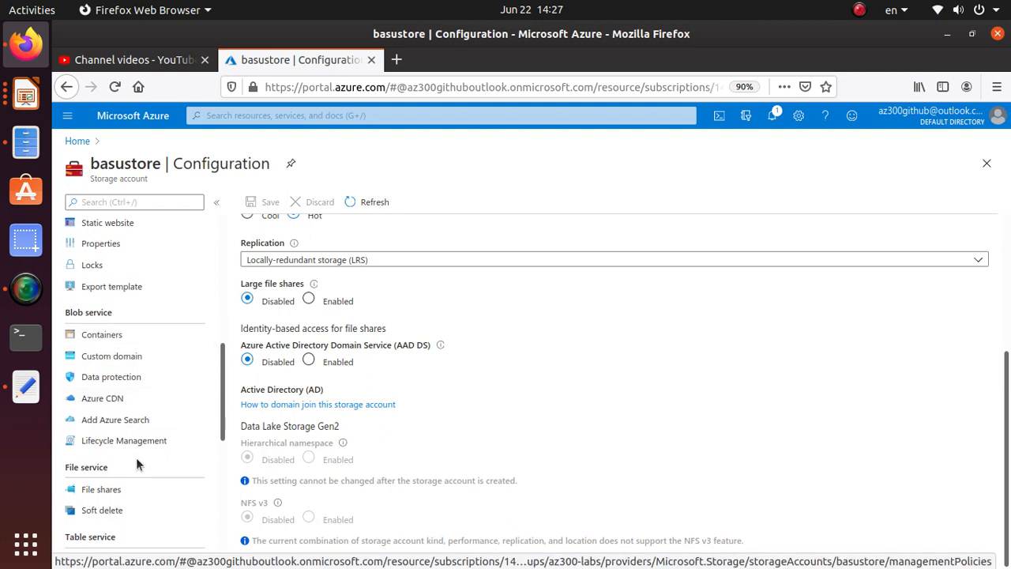
{"action": "scroll", "coordinate": [136, 463], "scroll_direction": "down", "scroll_amount": 8}
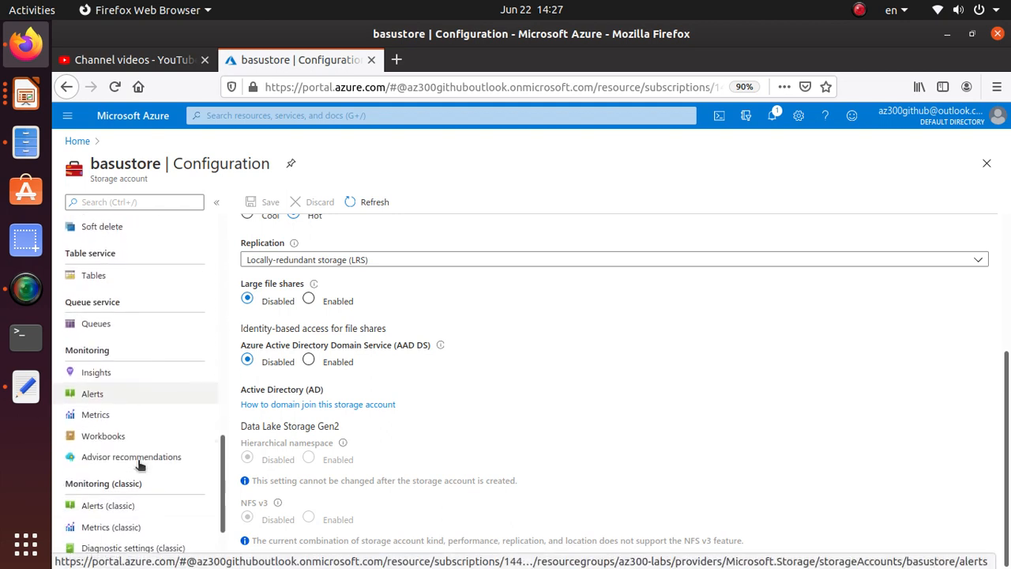
{"action": "scroll", "coordinate": [139, 465], "scroll_direction": "down", "scroll_amount": 3}
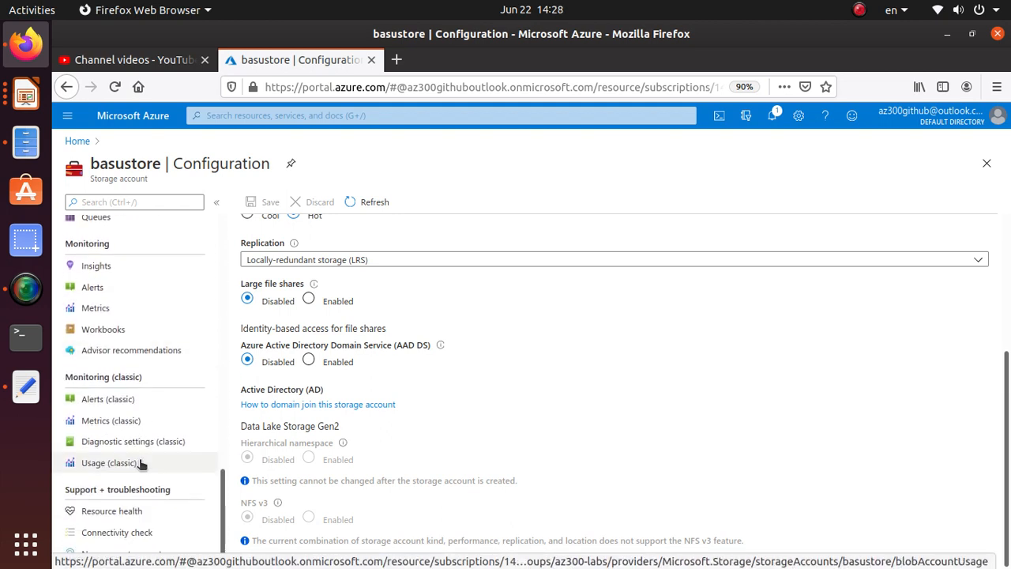
{"action": "scroll", "coordinate": [140, 464], "scroll_direction": "up", "scroll_amount": 3}
{"action": "scroll", "coordinate": [141, 465], "scroll_direction": "up", "scroll_amount": 5}
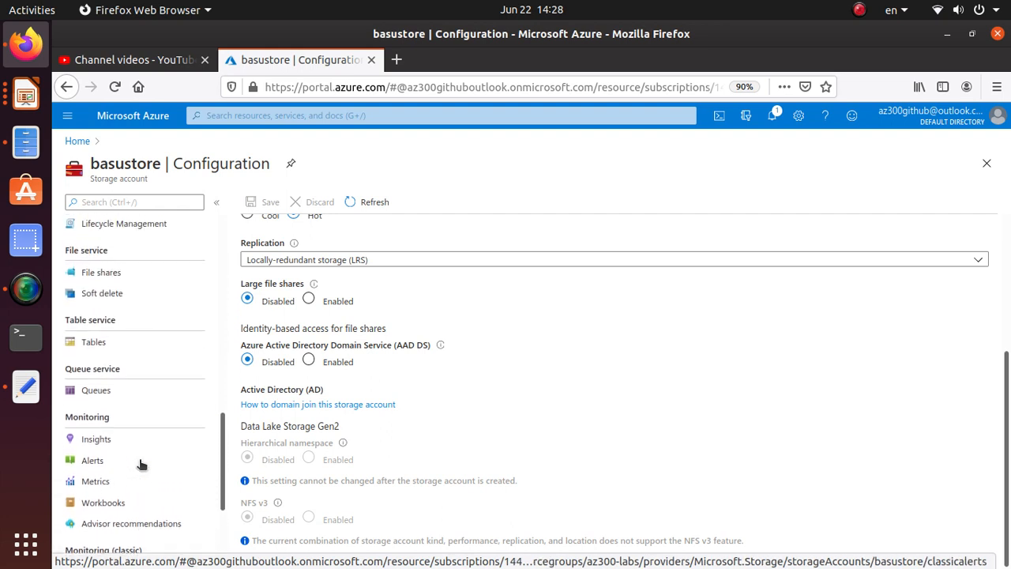
{"action": "scroll", "coordinate": [140, 464], "scroll_direction": "up", "scroll_amount": 4}
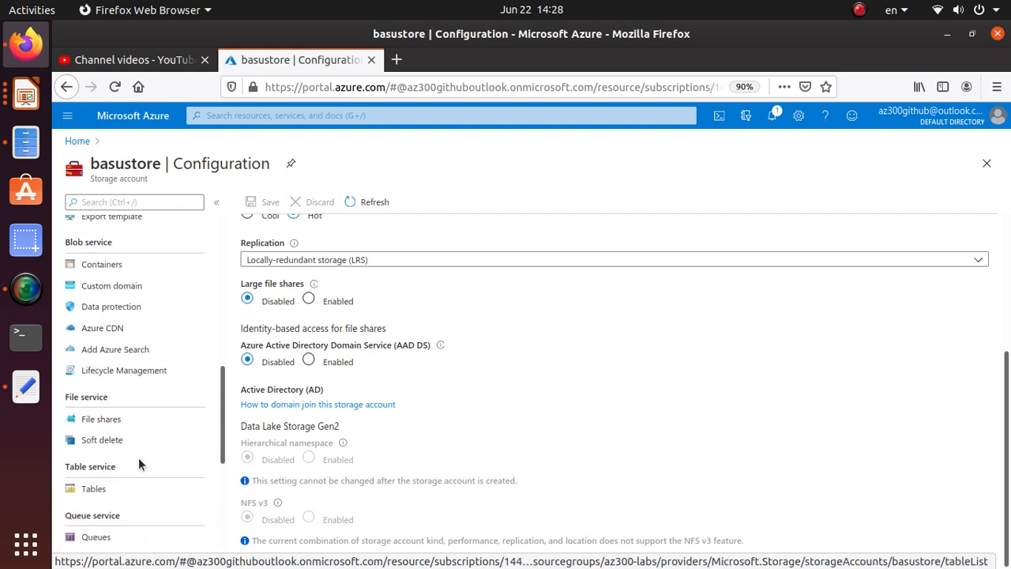
{"action": "scroll", "coordinate": [140, 466], "scroll_direction": "up", "scroll_amount": 4}
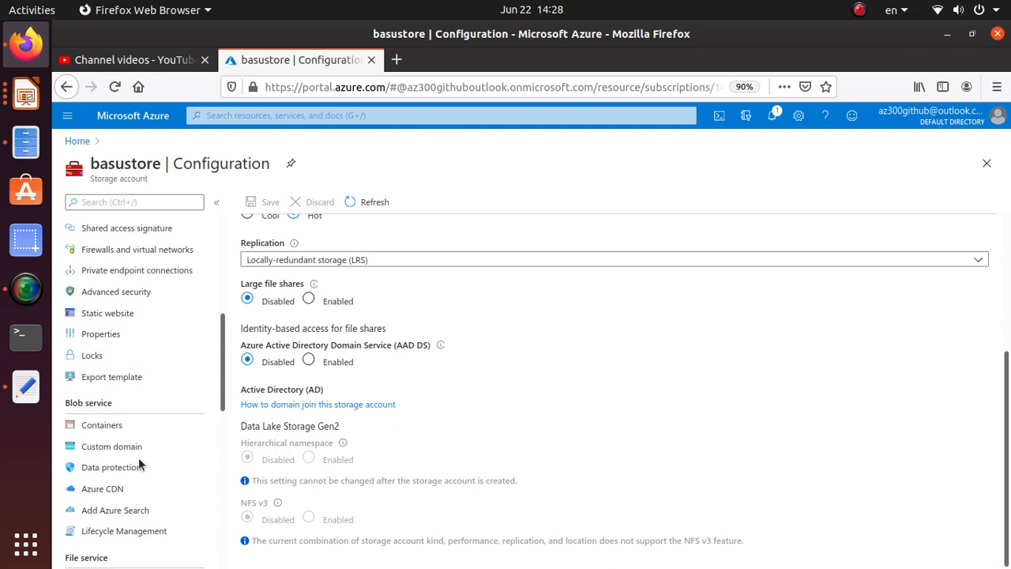
- Open the firewall and virtual network settings, examine the options for selected networks, and switch access back to all networks
{"action": "left_click", "coordinate": [175, 339]}
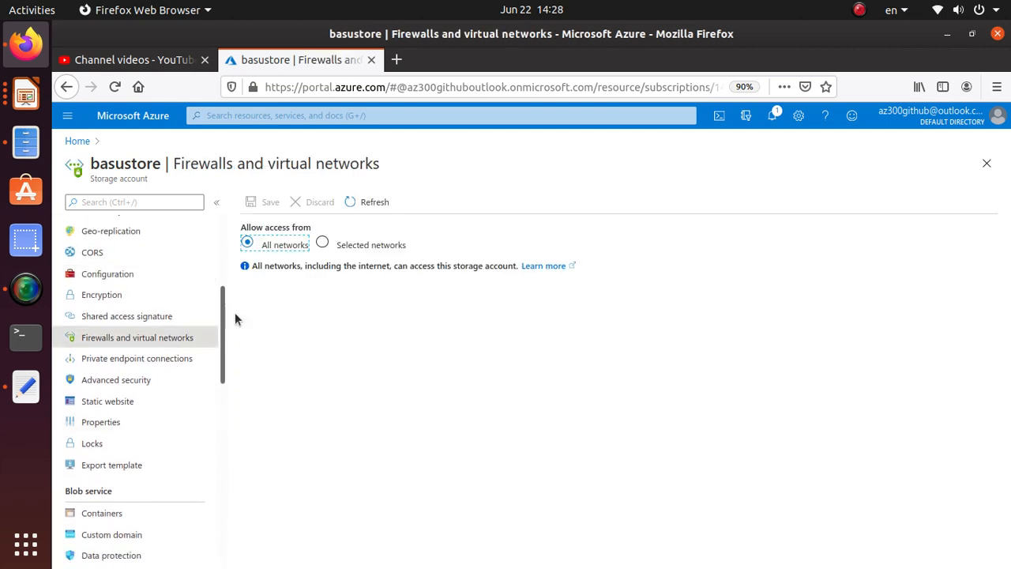
{"action": "left_click", "coordinate": [322, 245]}
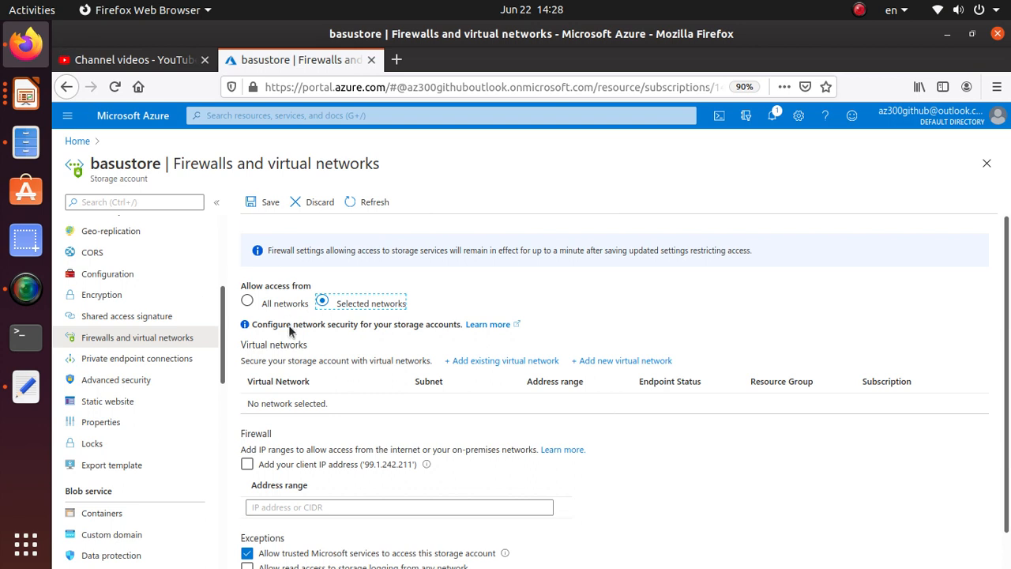
{"action": "scroll", "coordinate": [289, 326], "scroll_direction": "down", "scroll_amount": 1}
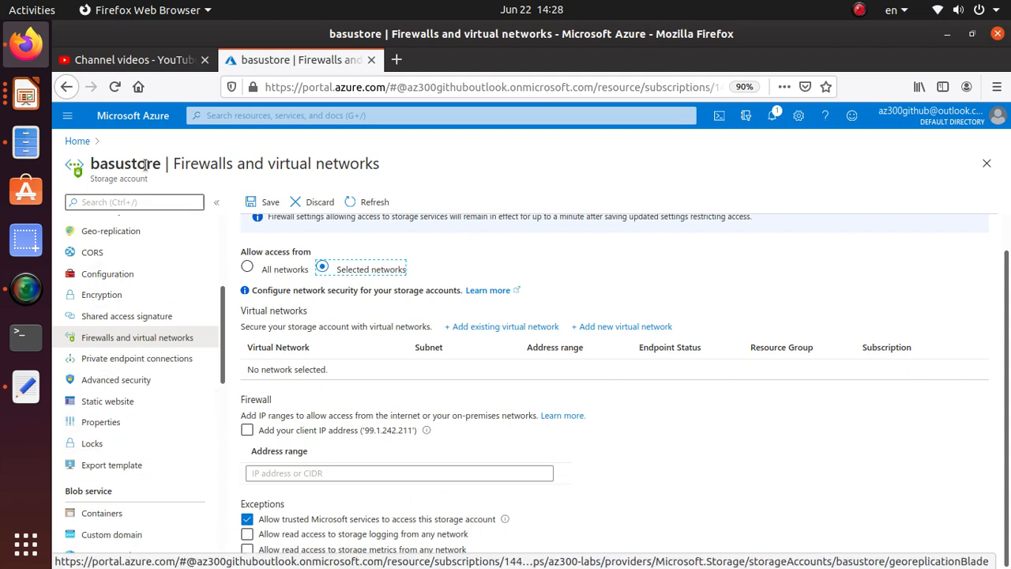
{"action": "scroll", "coordinate": [233, 327], "scroll_direction": "up", "scroll_amount": 1}
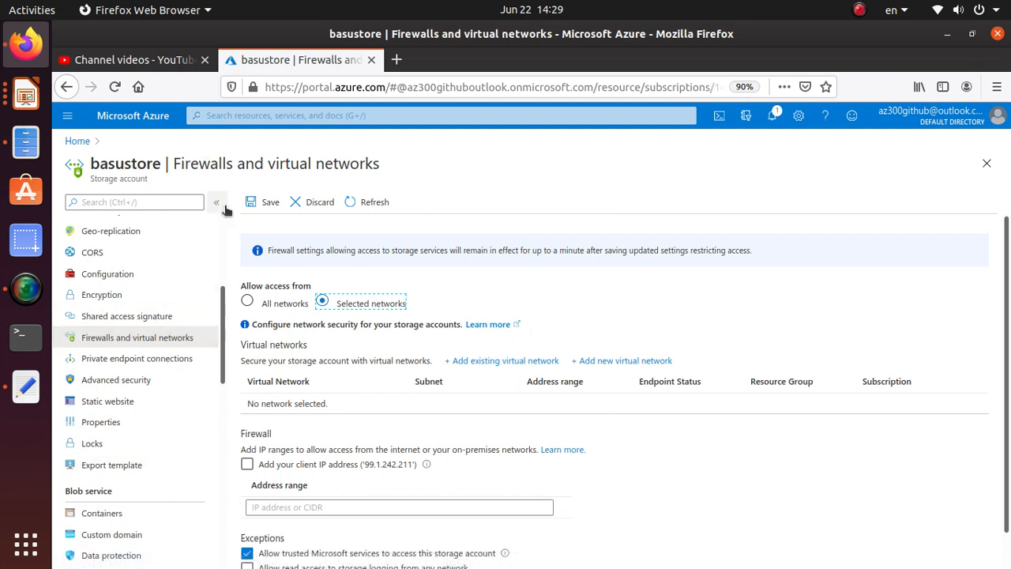
{"action": "left_click", "coordinate": [397, 465]}
{"action": "left_click_drag", "start_coordinate": [397, 465], "coordinate": [327, 464]}
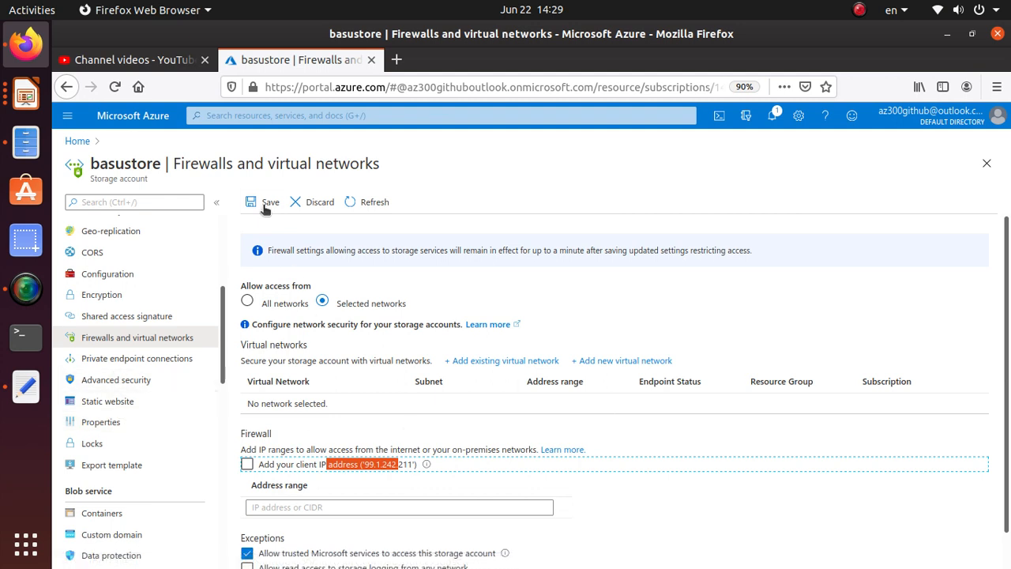
{"action": "left_click", "coordinate": [269, 304]}
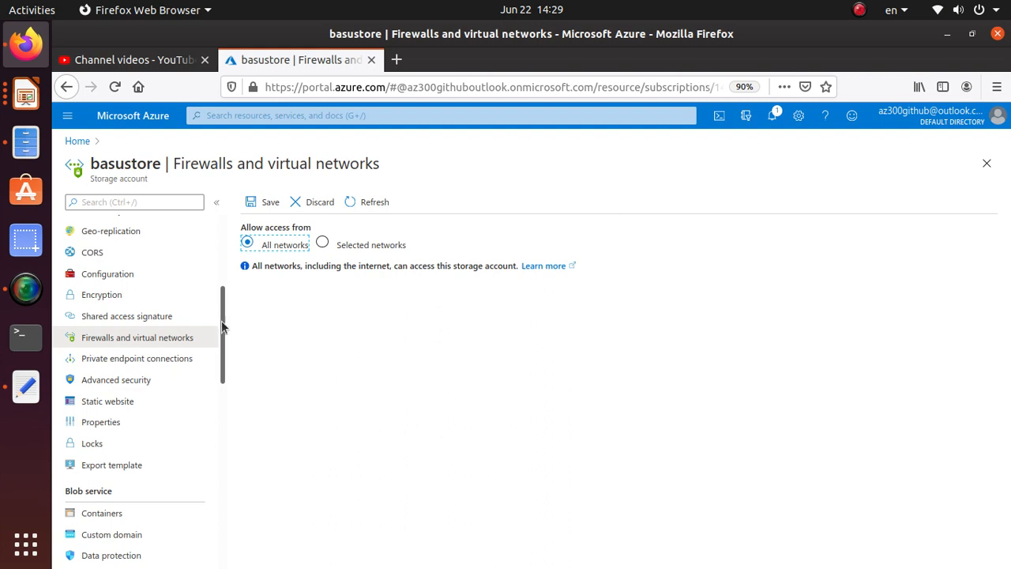
{"action": "left_click", "coordinate": [24, 303]}
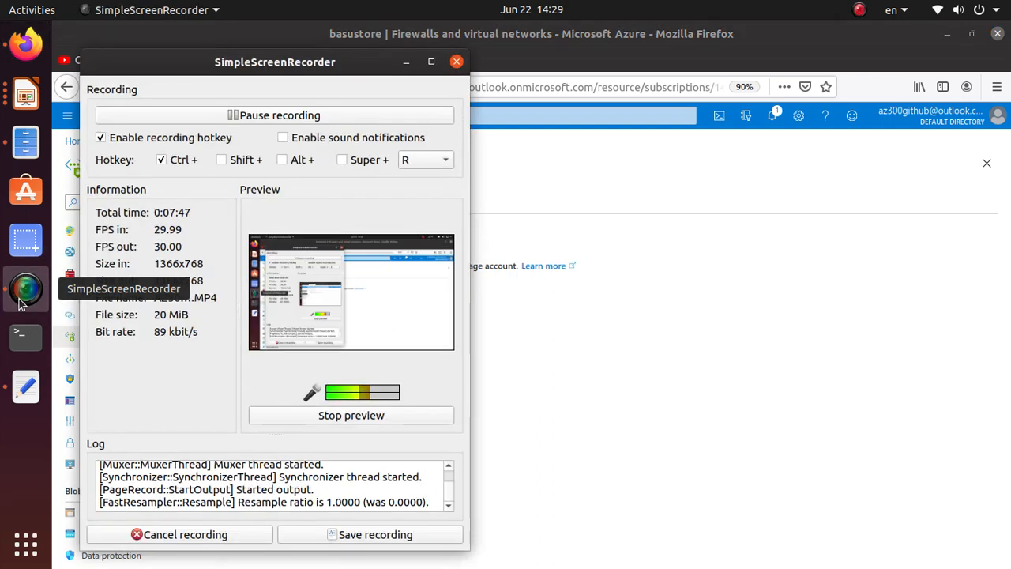
{"action": "left_click", "coordinate": [406, 61]}
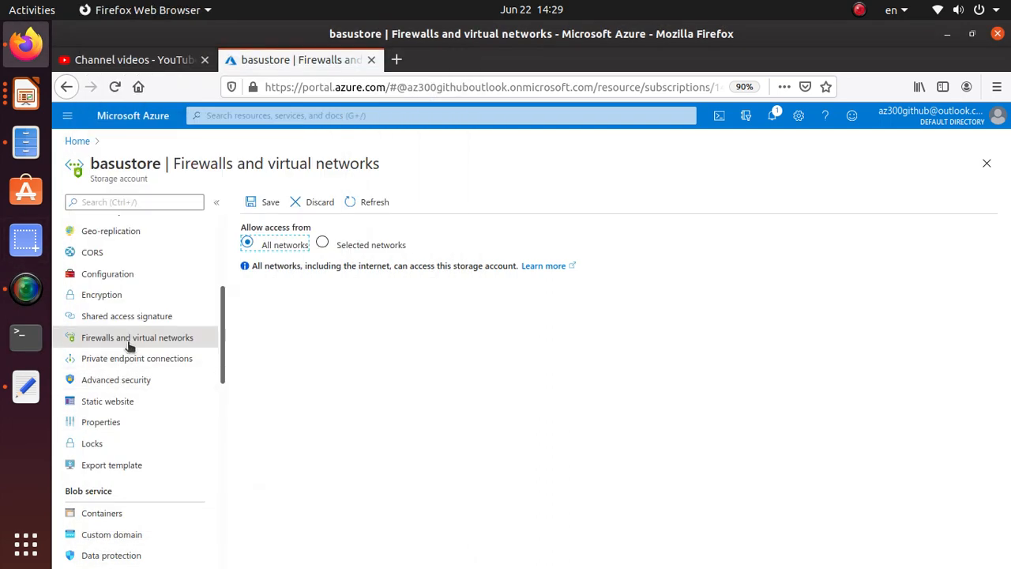
- Open the shared access signature settings and examine the allowed services, resource types, permissions, validity period, protocols and signing key
{"action": "left_click", "coordinate": [134, 315]}
{"action": "left_click", "coordinate": [615, 322]}
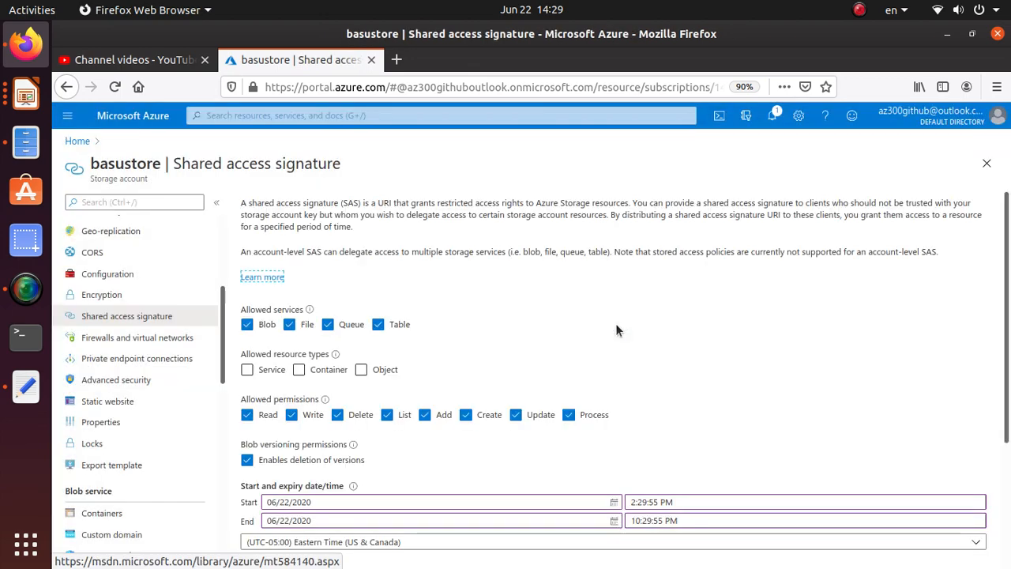
{"action": "scroll", "coordinate": [615, 323], "scroll_direction": "down", "scroll_amount": 4}
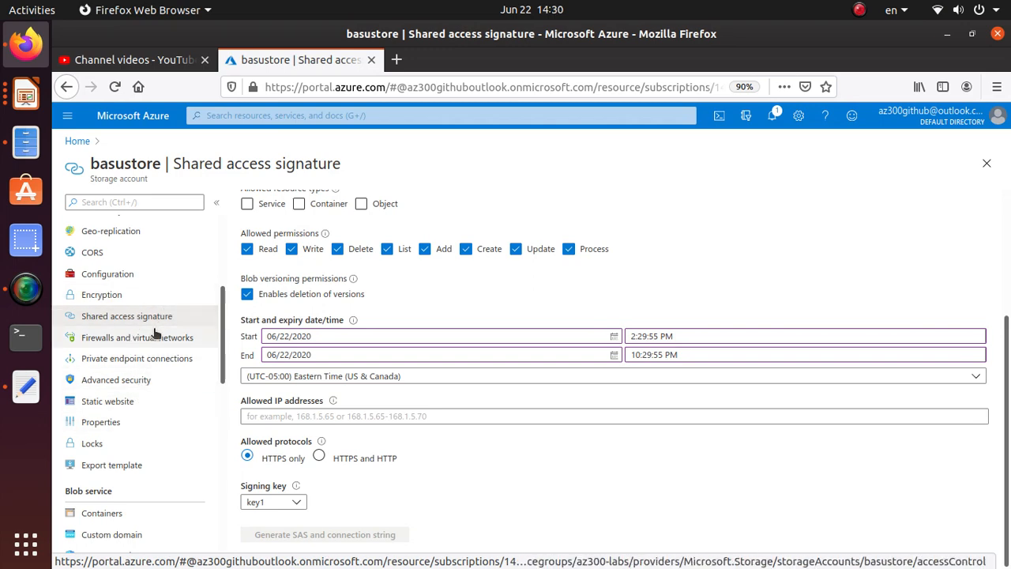
{"action": "scroll", "coordinate": [459, 319], "scroll_direction": "up", "scroll_amount": 4}
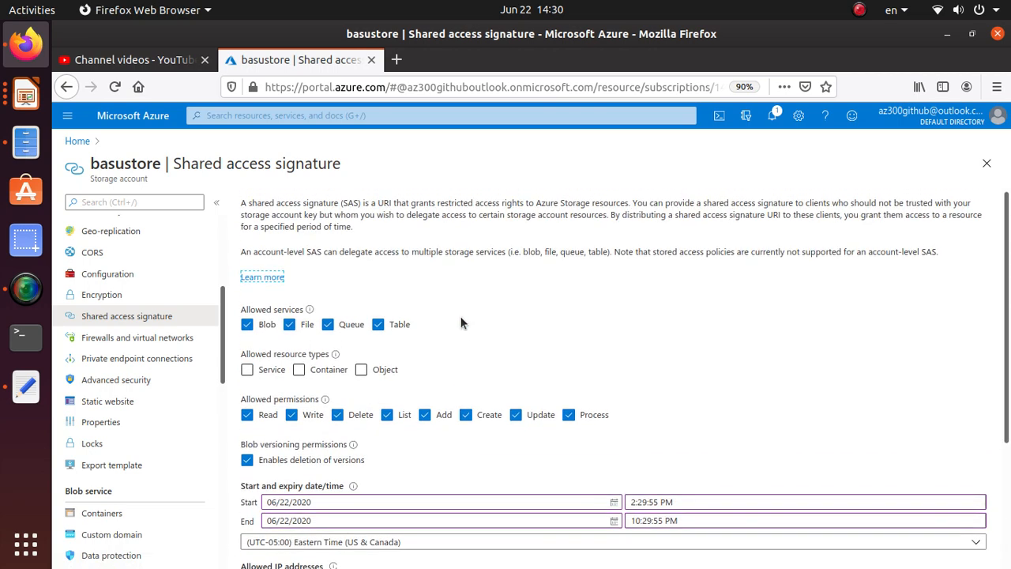
{"action": "scroll", "coordinate": [460, 320], "scroll_direction": "down", "scroll_amount": 4}
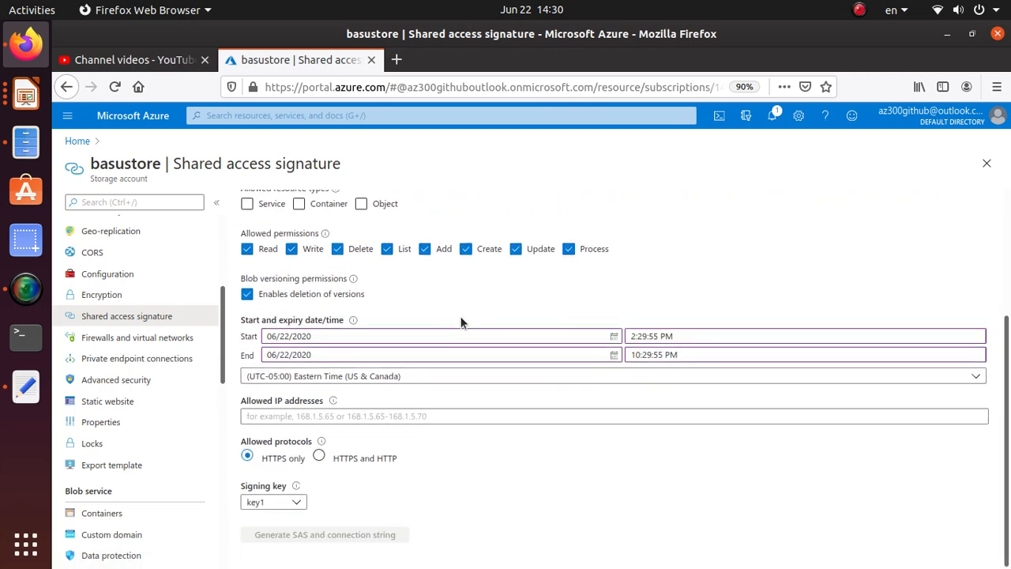
{"action": "scroll", "coordinate": [462, 322], "scroll_direction": "up", "scroll_amount": 3}
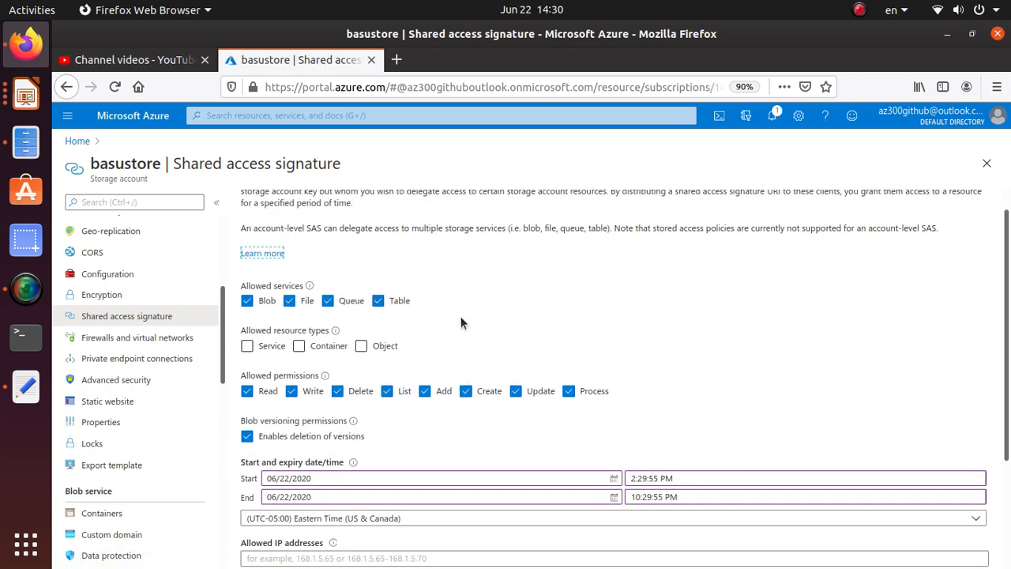
{"action": "scroll", "coordinate": [461, 316], "scroll_direction": "up", "scroll_amount": 1}
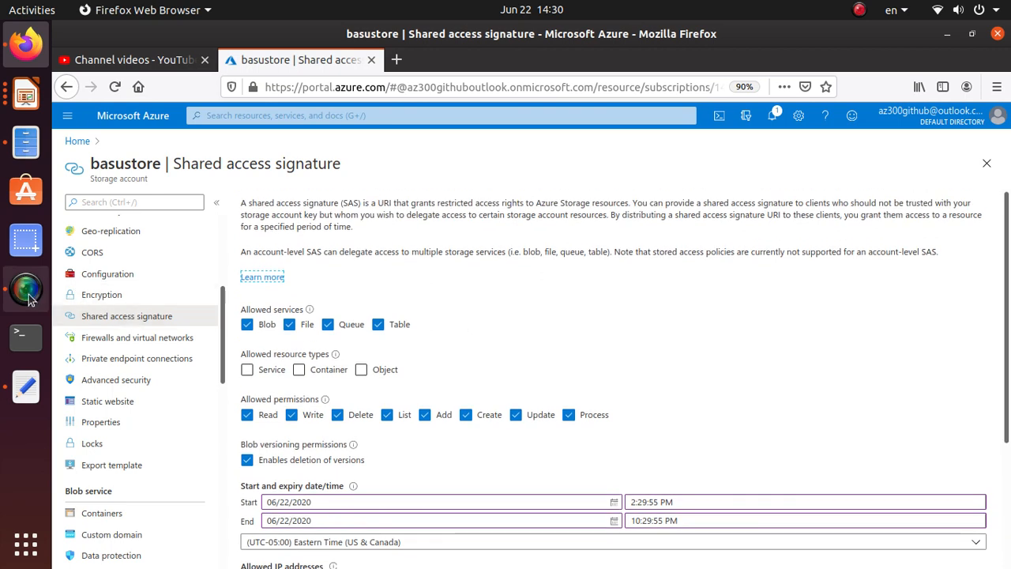